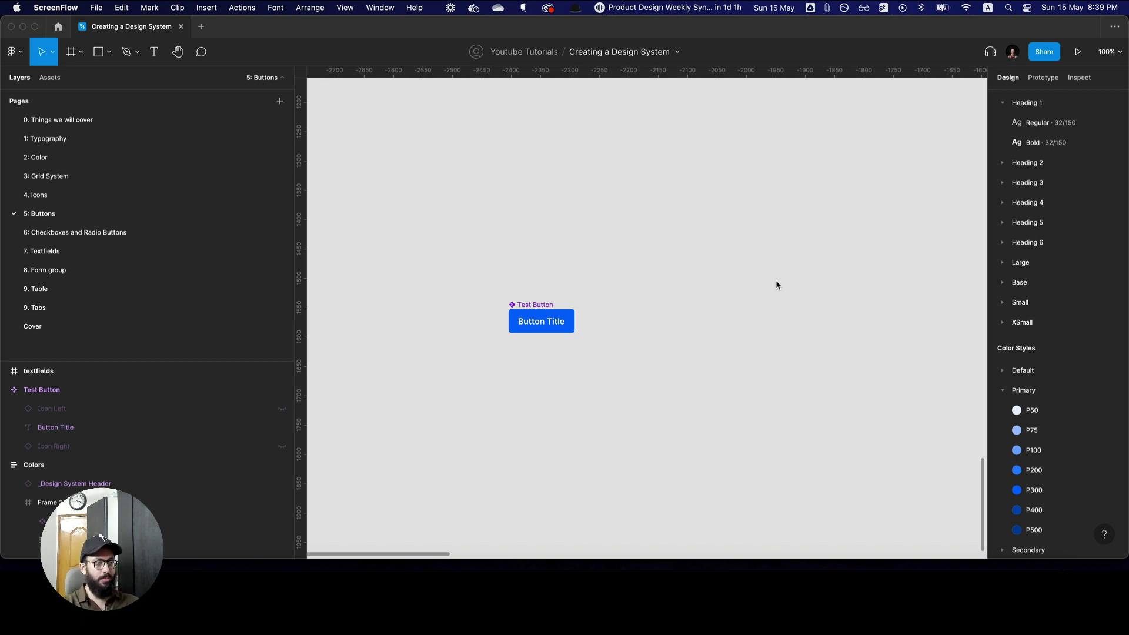
Bring the Creating a Design System Figma file forward, showing the Test Button on 5: Buttons
click(775, 285)
Run the Figma Tokens plugin from a 'figma tok' Quick Actions search and move its window left
key(super+slash)
text(figma to)
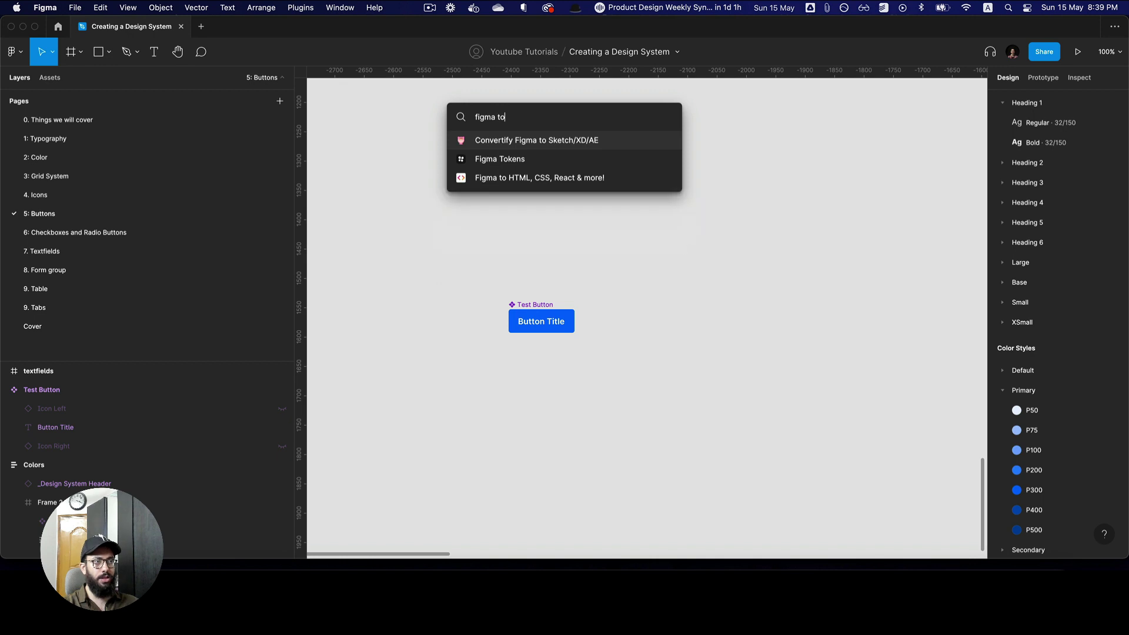
text(ke)
key(Return)
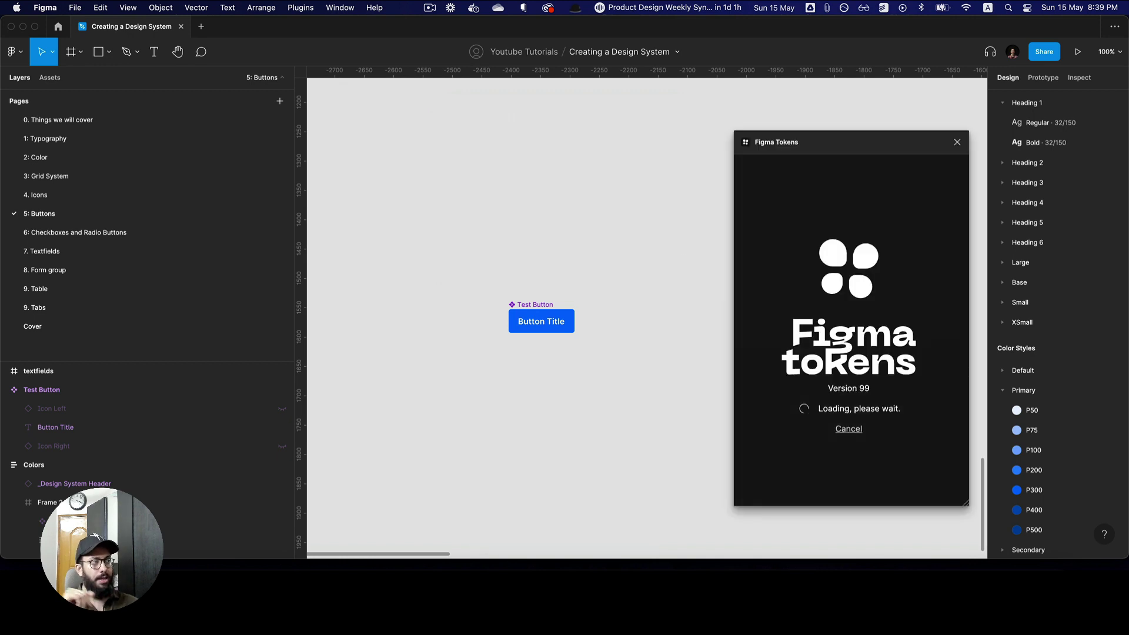
drag(899, 149, 361, 136)
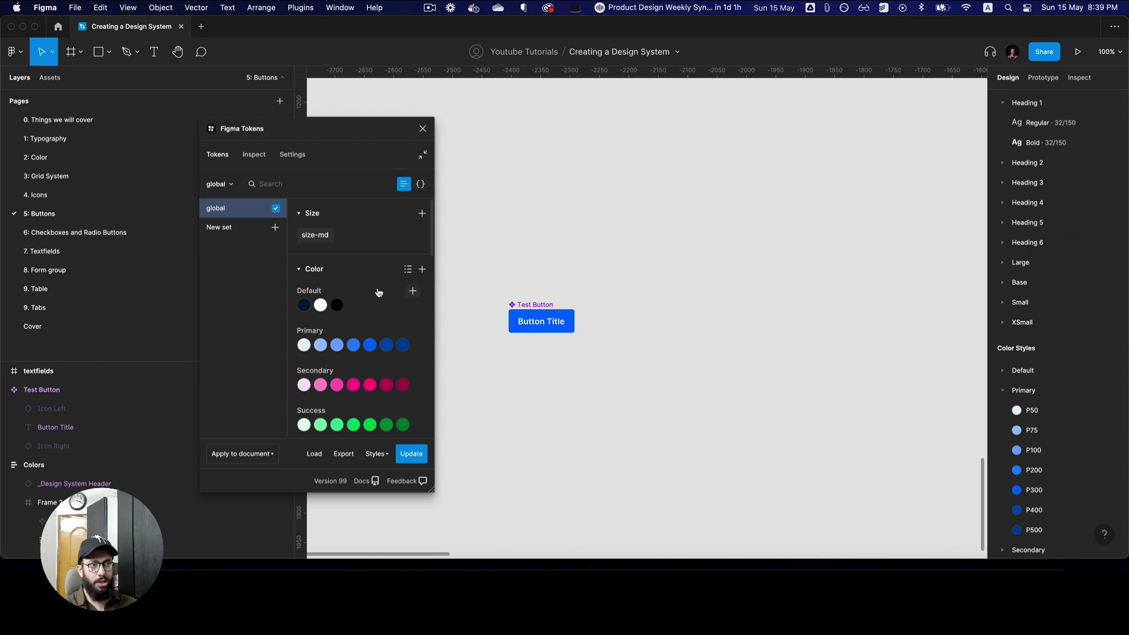
Select the Test Button and review the global size-md, colour palette and radius-default tokens
click(553, 318)
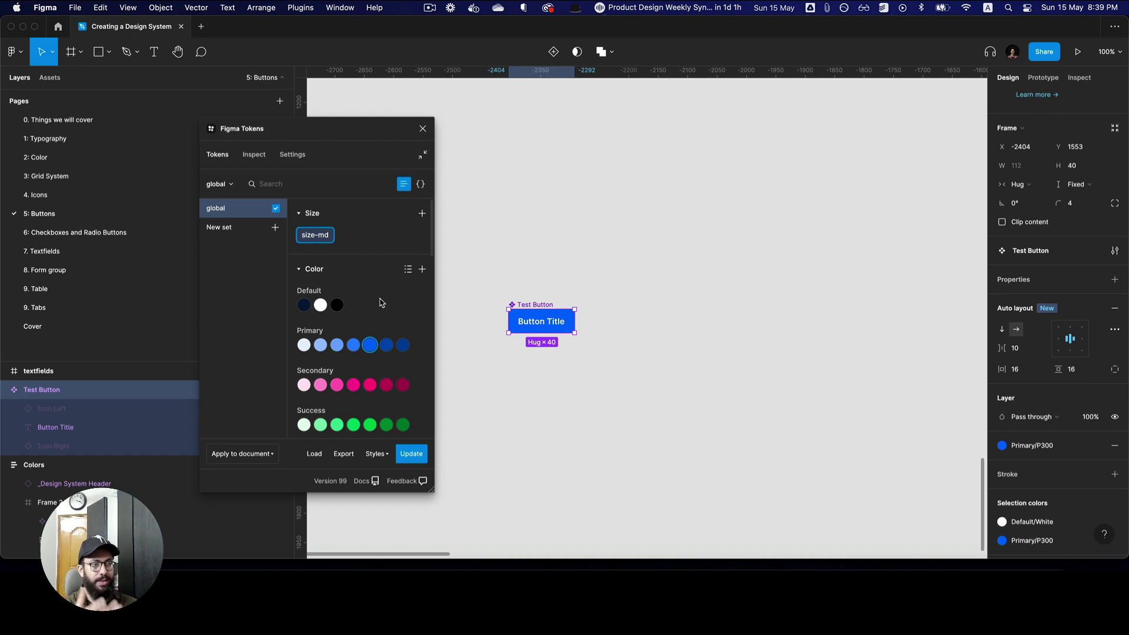
scroll(381, 302, down, 5)
scroll(381, 302, down, 1)
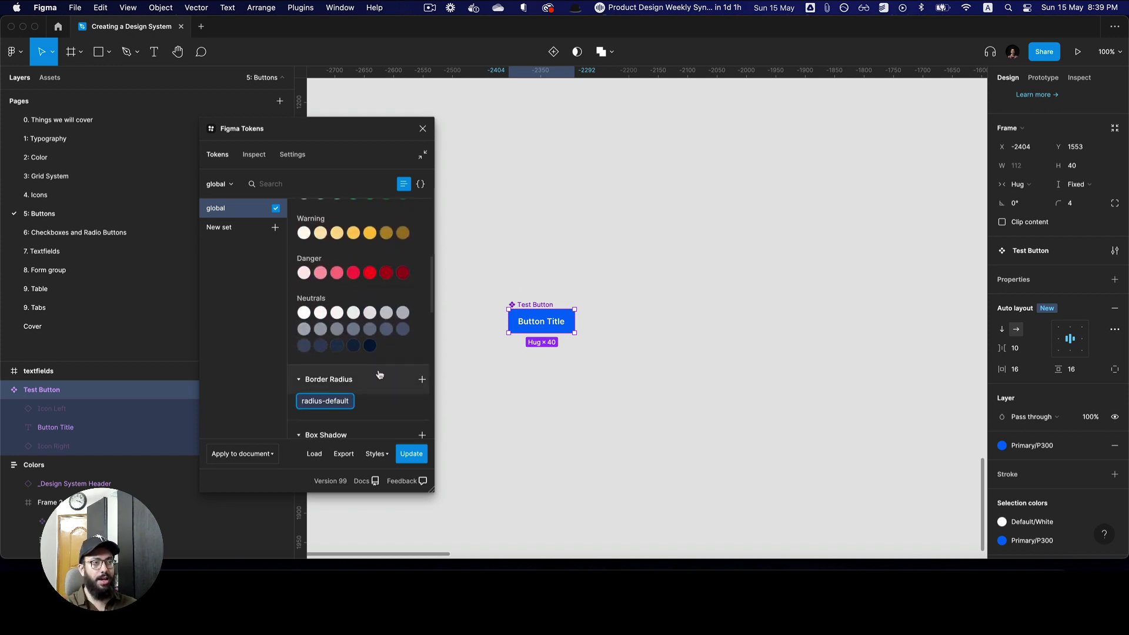
scroll(379, 372, up, 8)
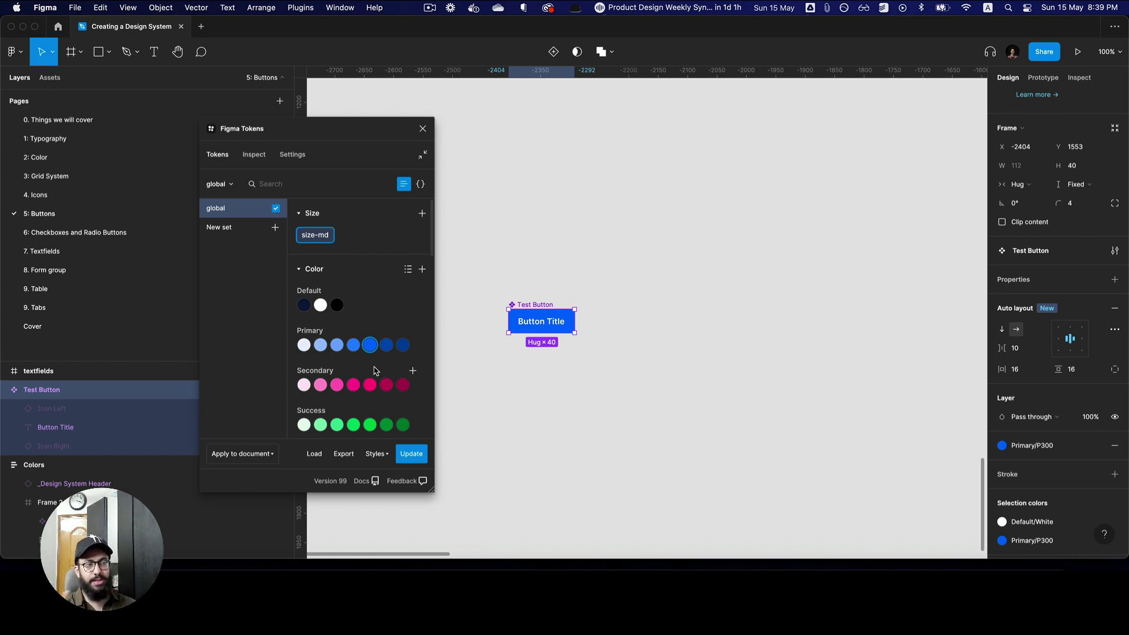
scroll(375, 370, down, 15)
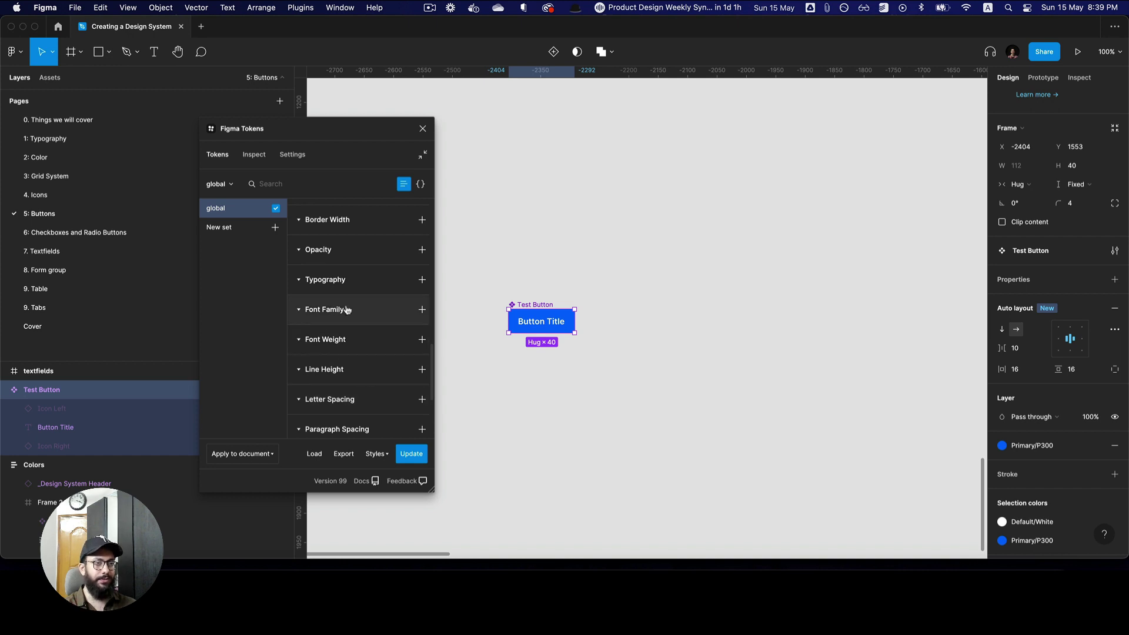
scroll(347, 310, up, 10)
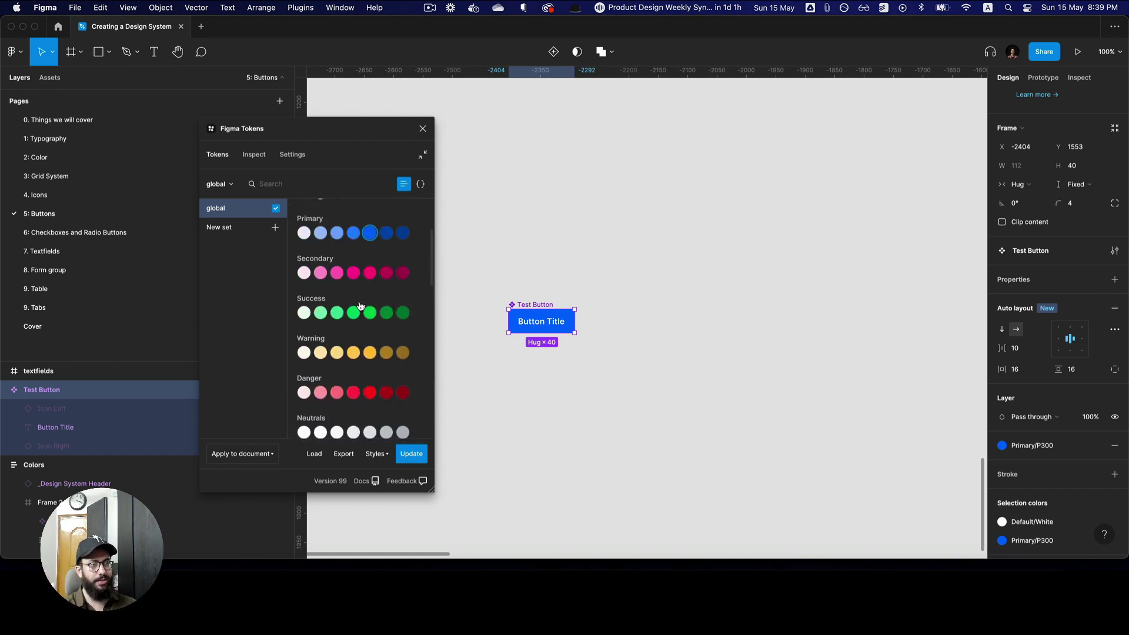
scroll(361, 305, up, 4)
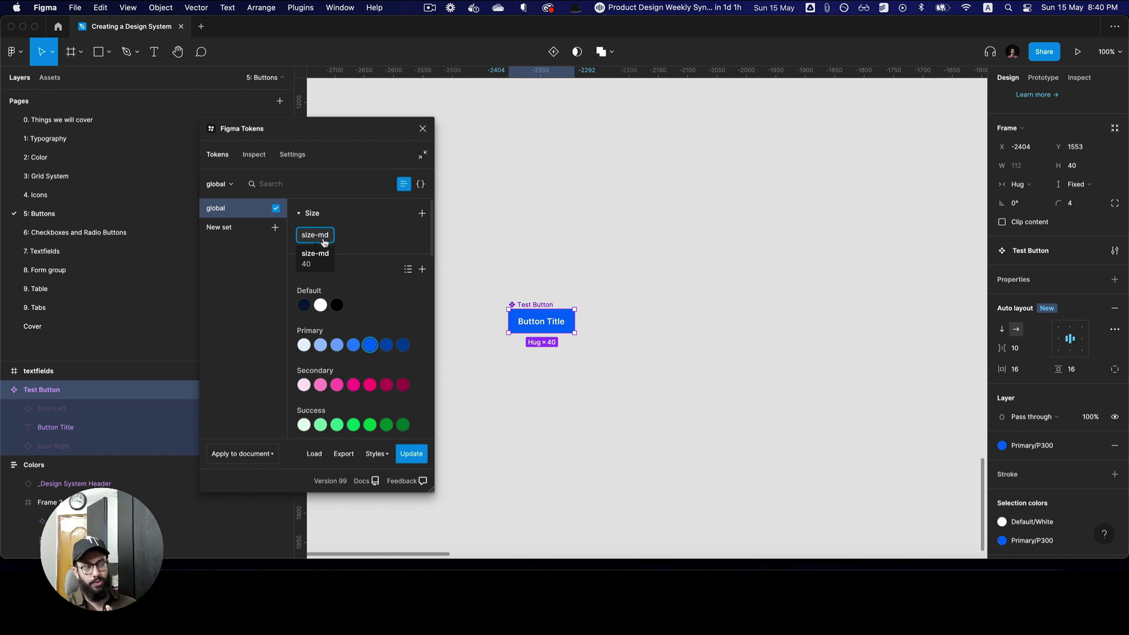
scroll(330, 268, down, 2)
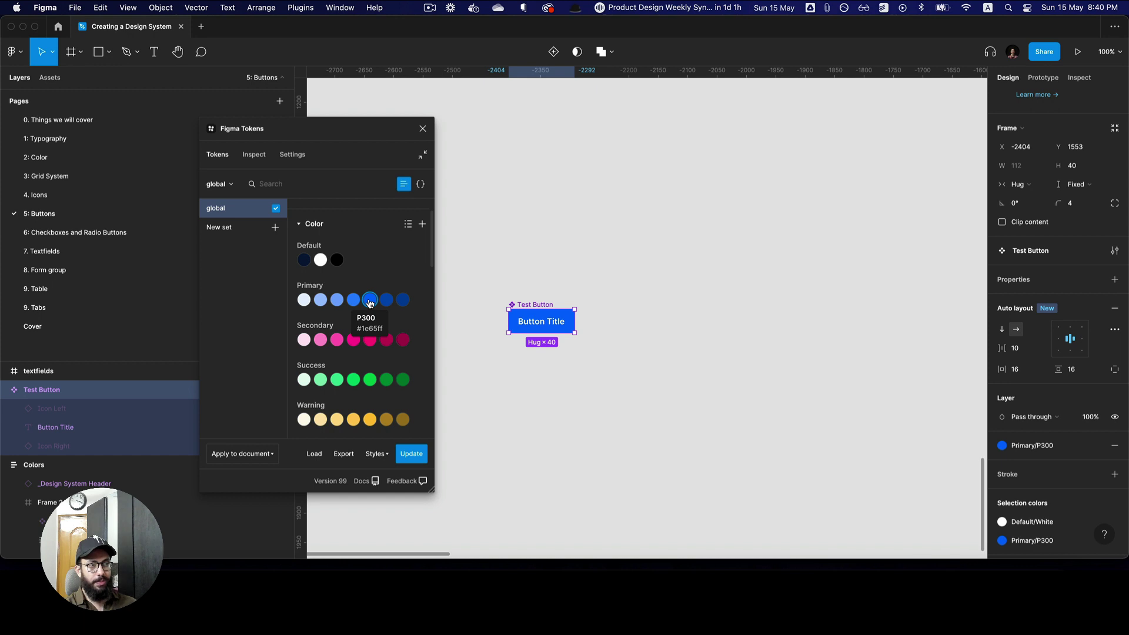
scroll(318, 330, down, 3)
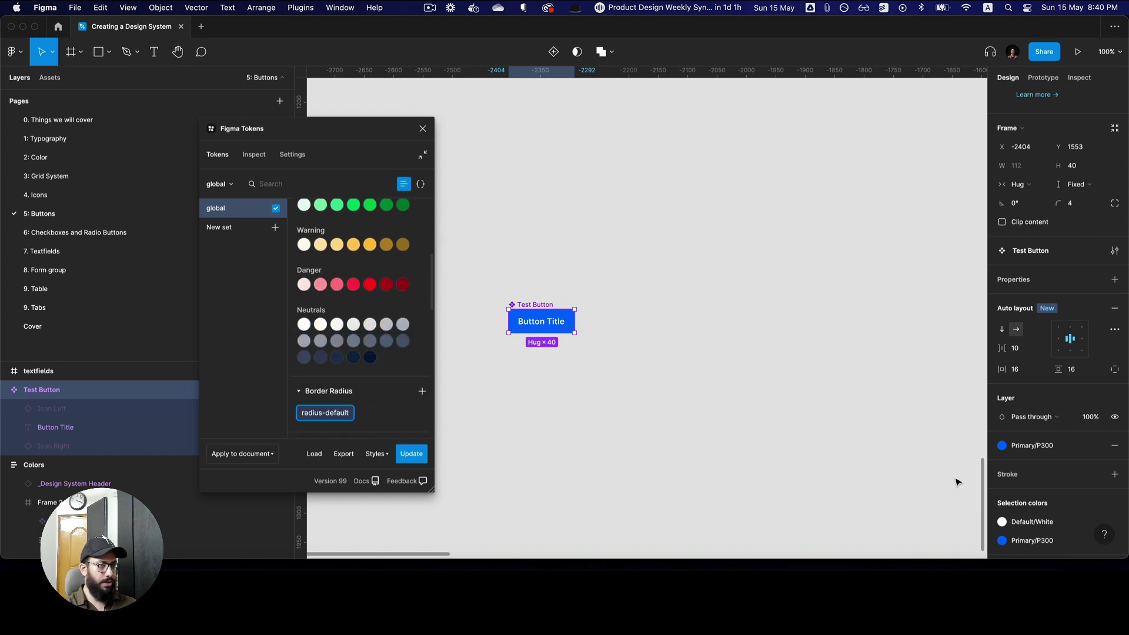
right_click(340, 417)
click(300, 382)
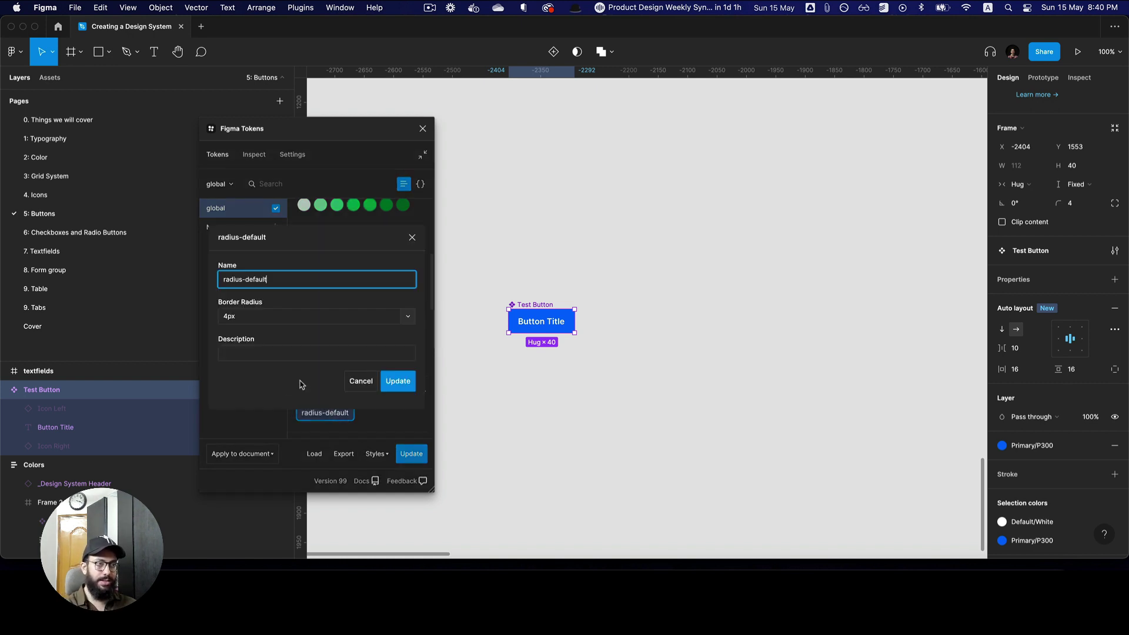
double_click(275, 318)
text(8px)
key(Return)
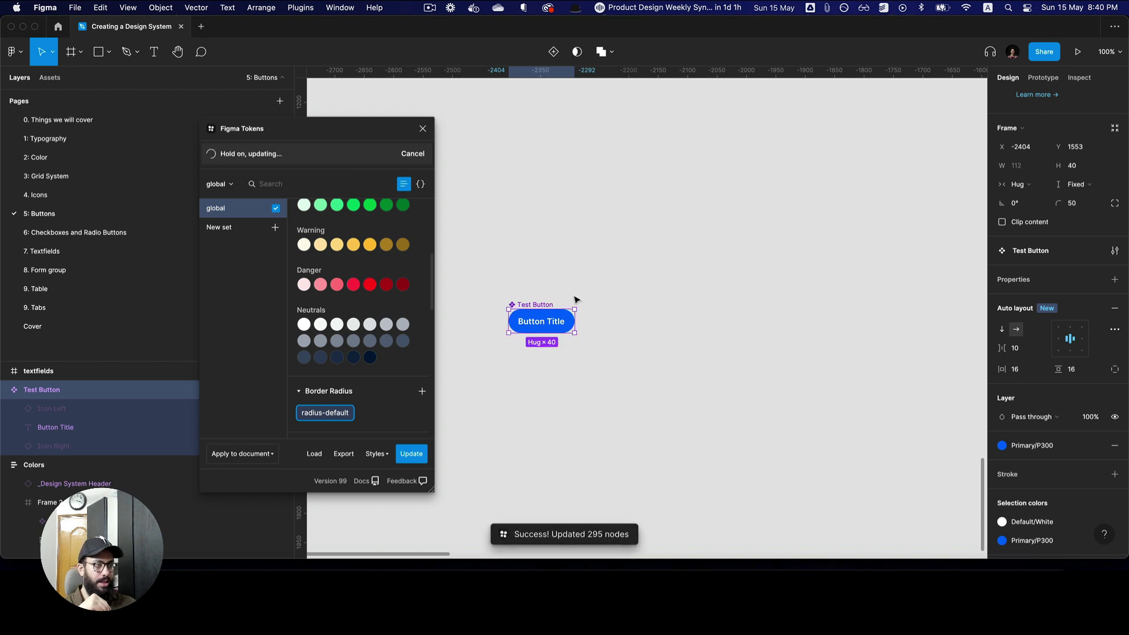
right_click(328, 415)
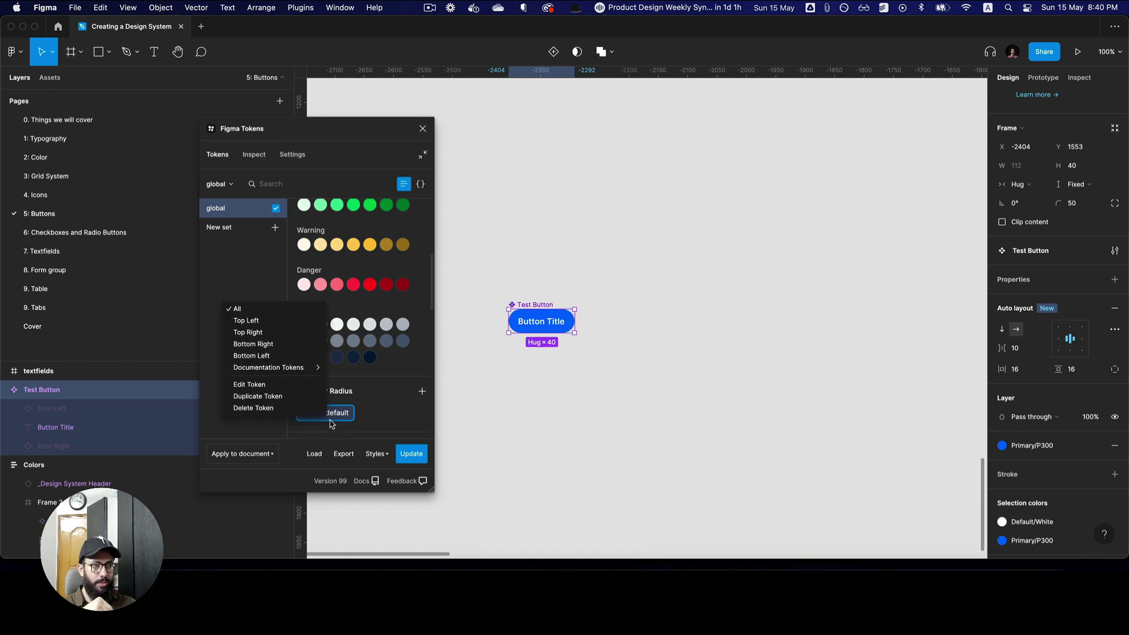
click(272, 385)
double_click(292, 316)
text(4px)
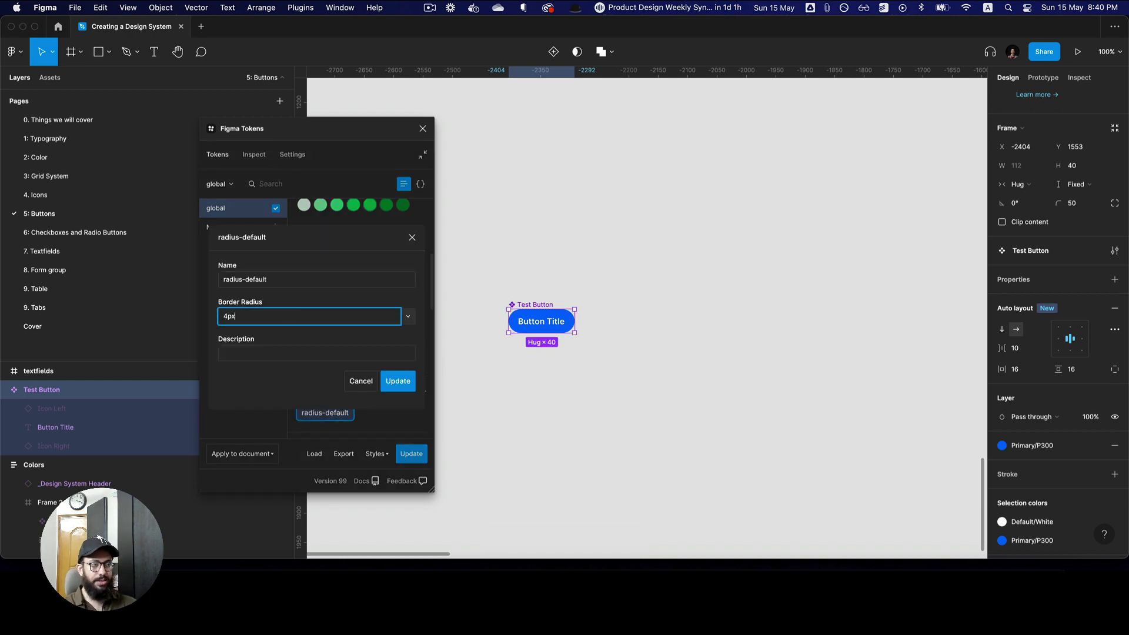
key(Return)
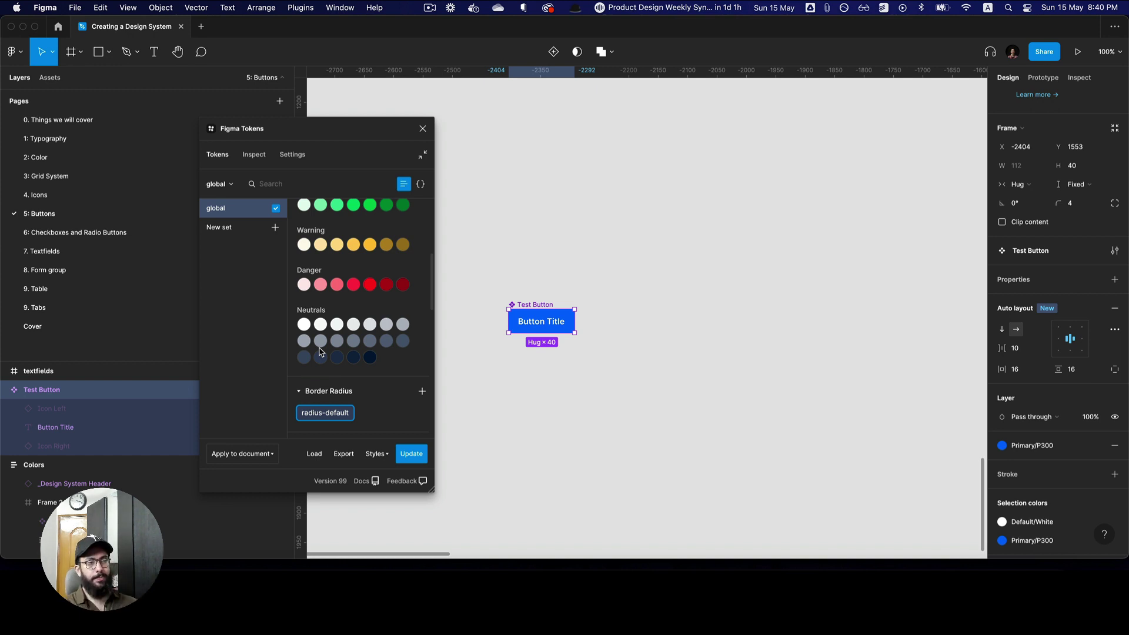
Set Figma Tokens storage to GitHub and open the new credentials form
click(289, 156)
click(364, 266)
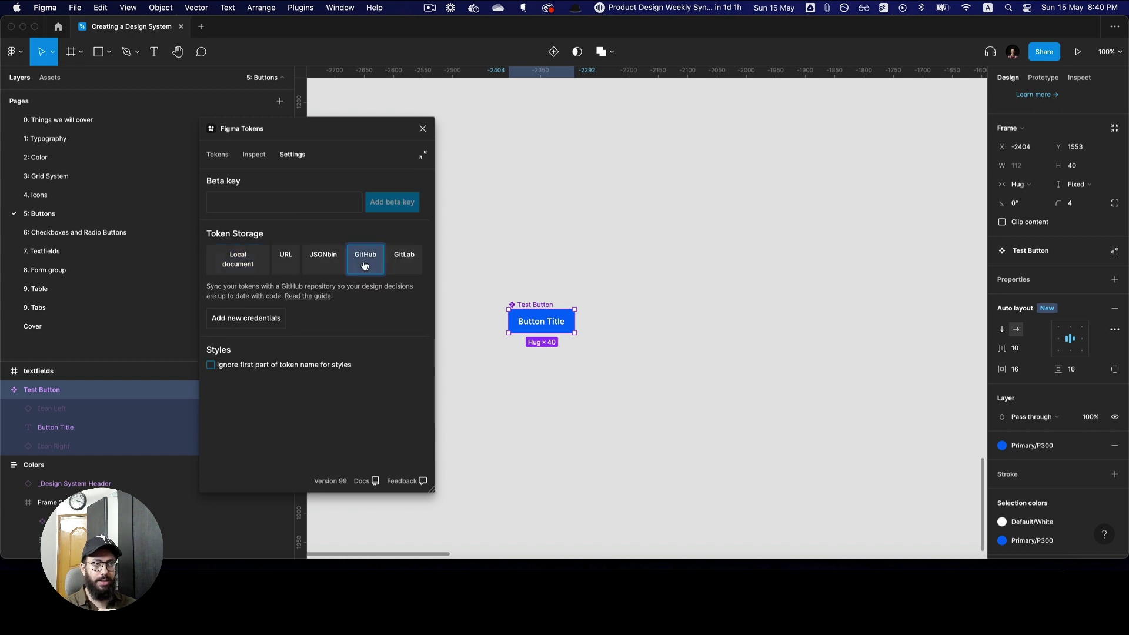
click(257, 317)
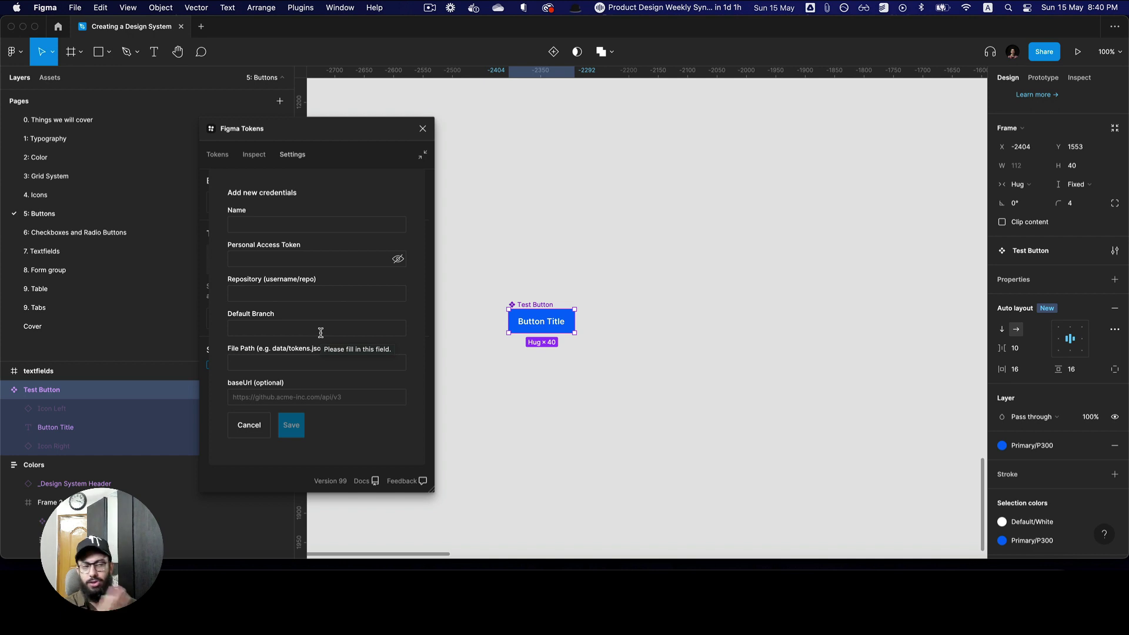
click(371, 165)
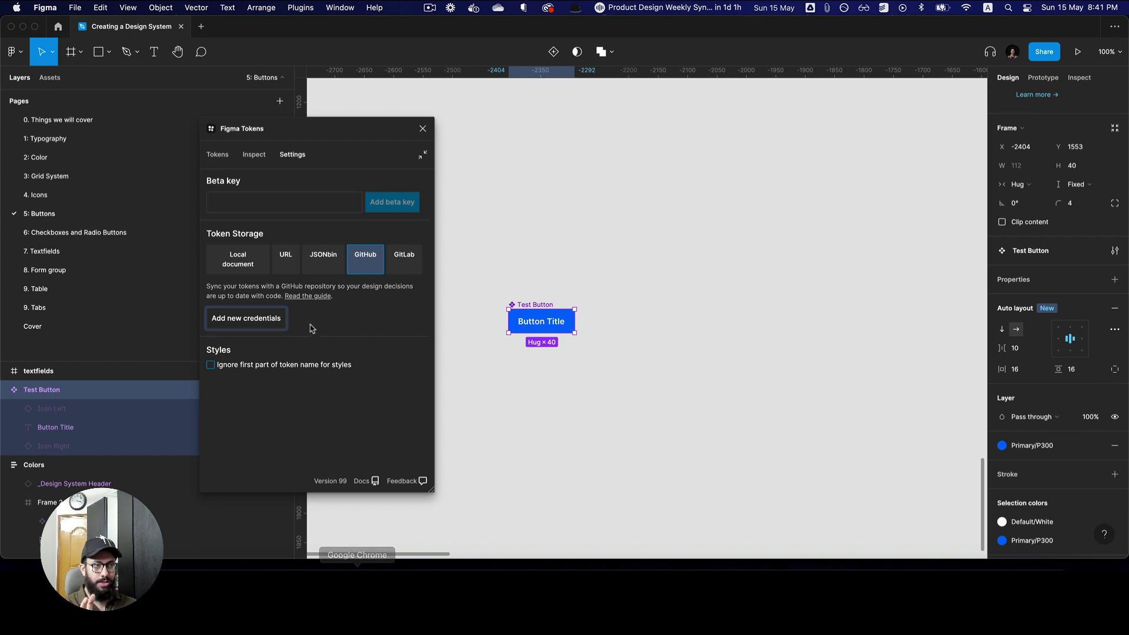
click(259, 321)
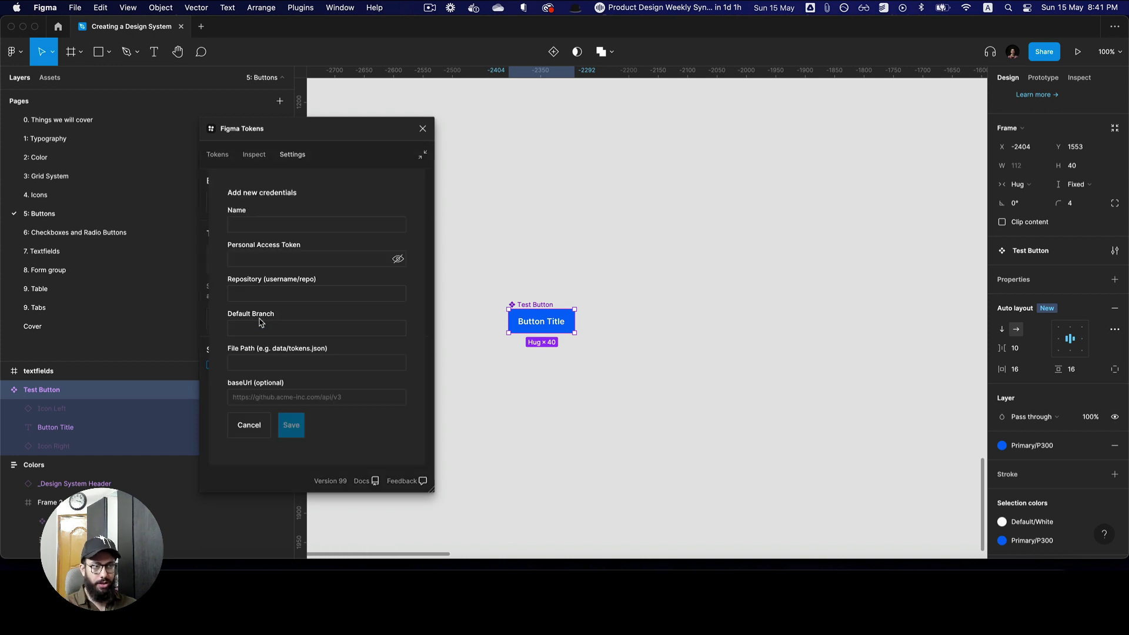
Name the new GitHub credential figma-tokens-youtube
click(293, 223)
text(figma-t)
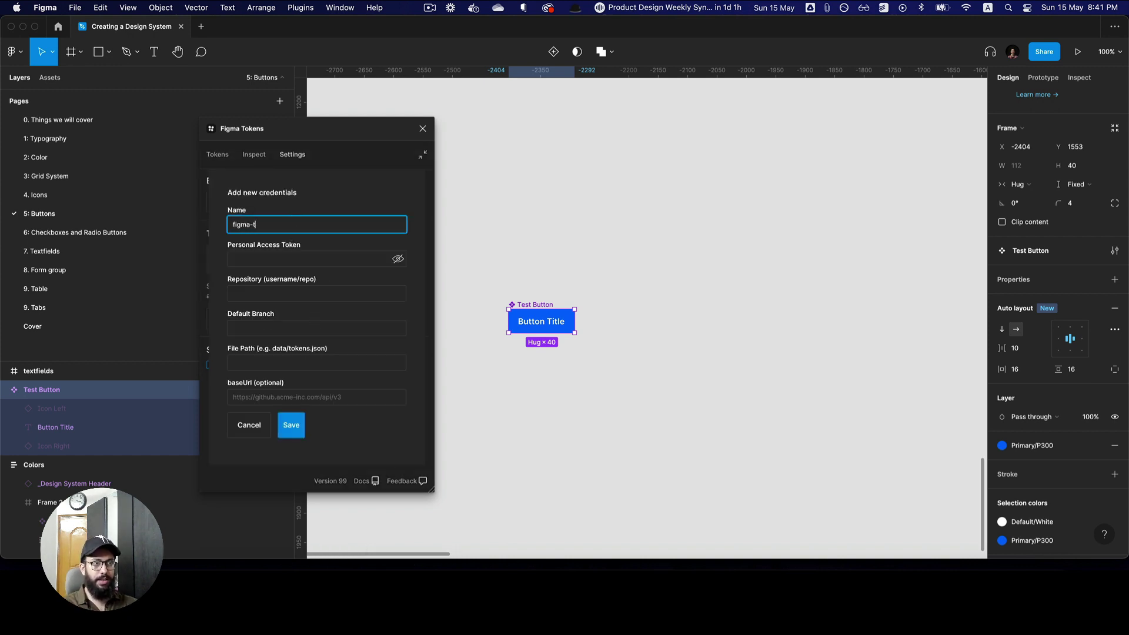
text(tokens-youtube)
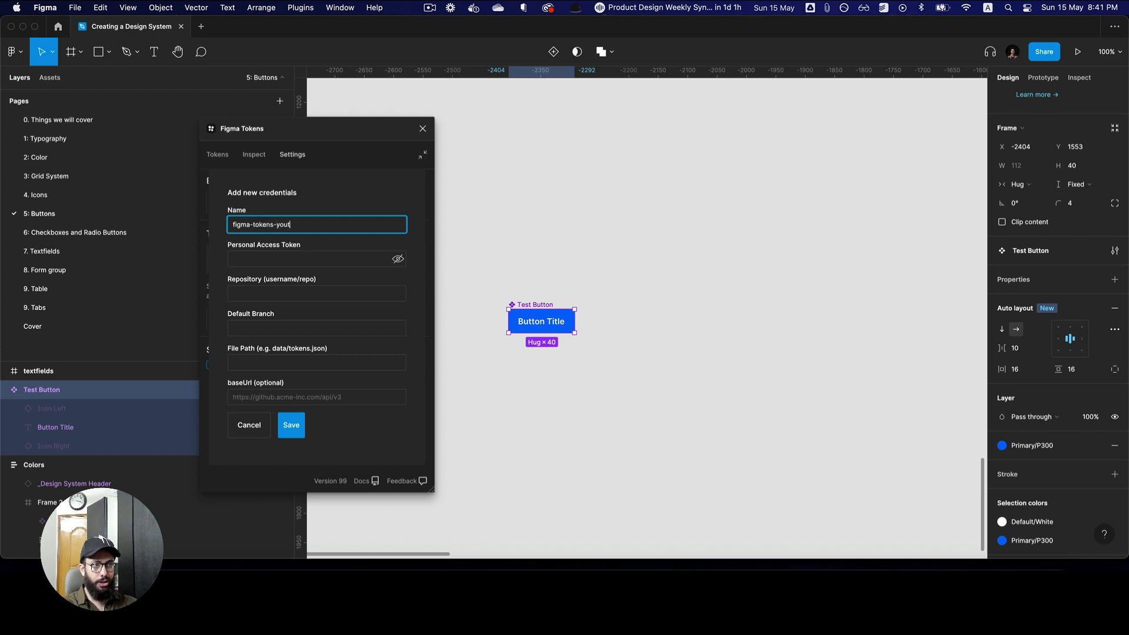
key(super+a)
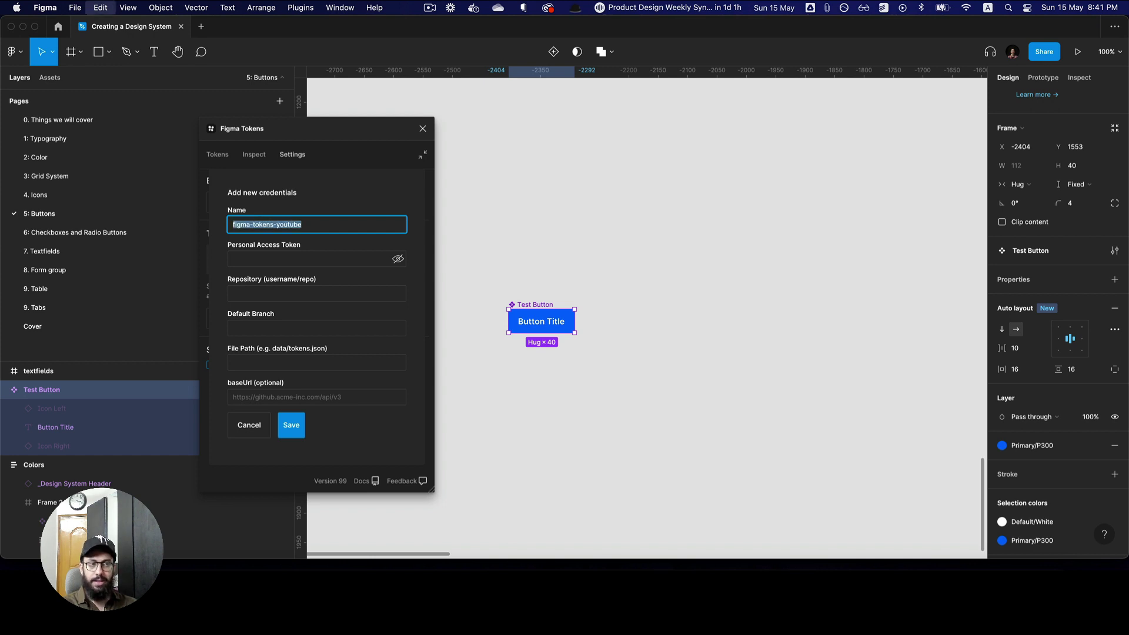
click(281, 253)
click(318, 224)
drag(318, 224, 232, 224)
key(super+c)
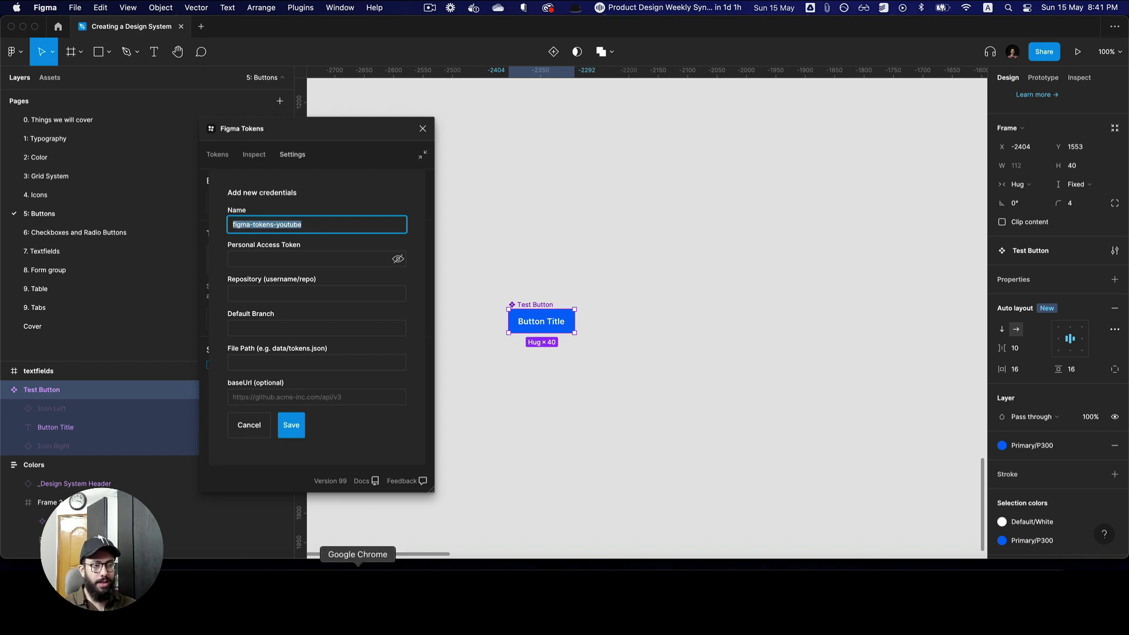
click(357, 569)
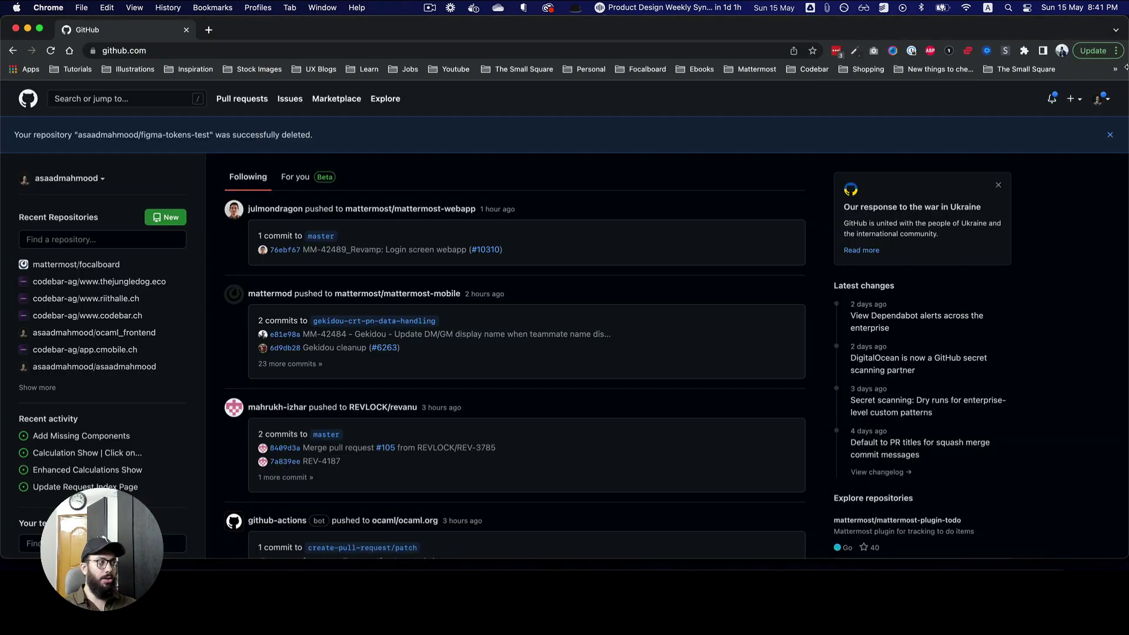
Go to the personal access tokens page under GitHub's Developer settings
click(1099, 99)
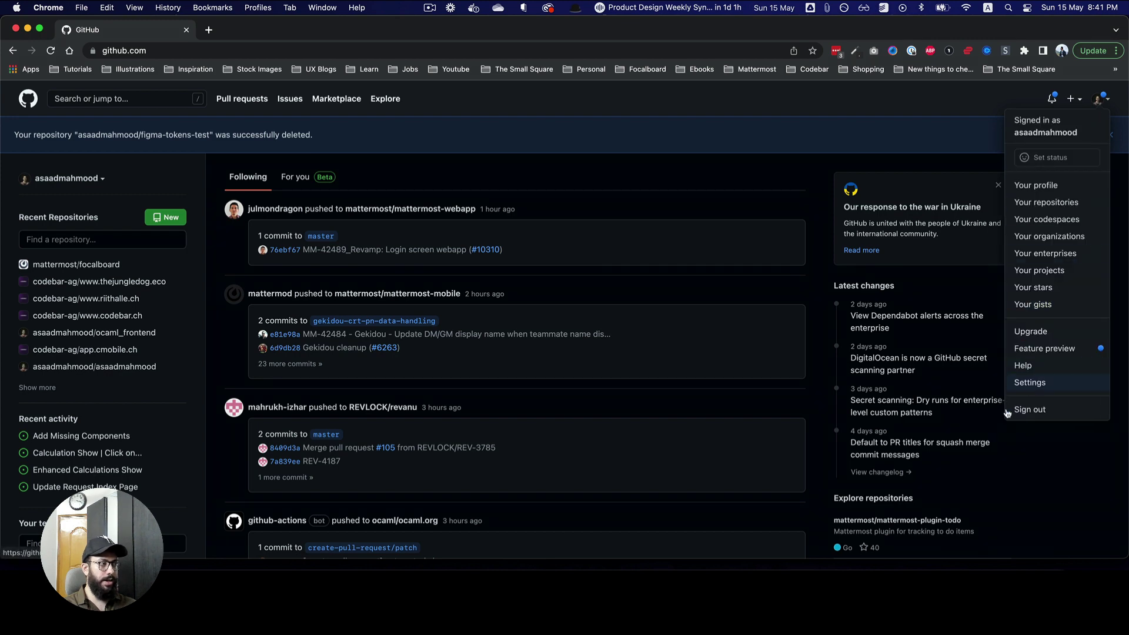
click(1037, 382)
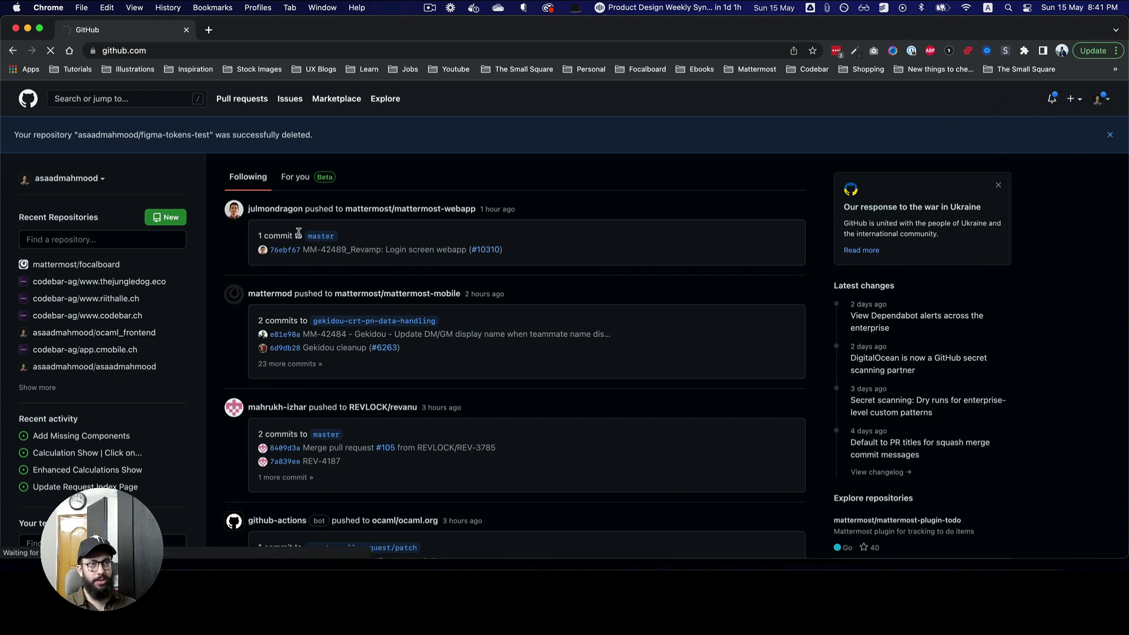
scroll(229, 259, down, 5)
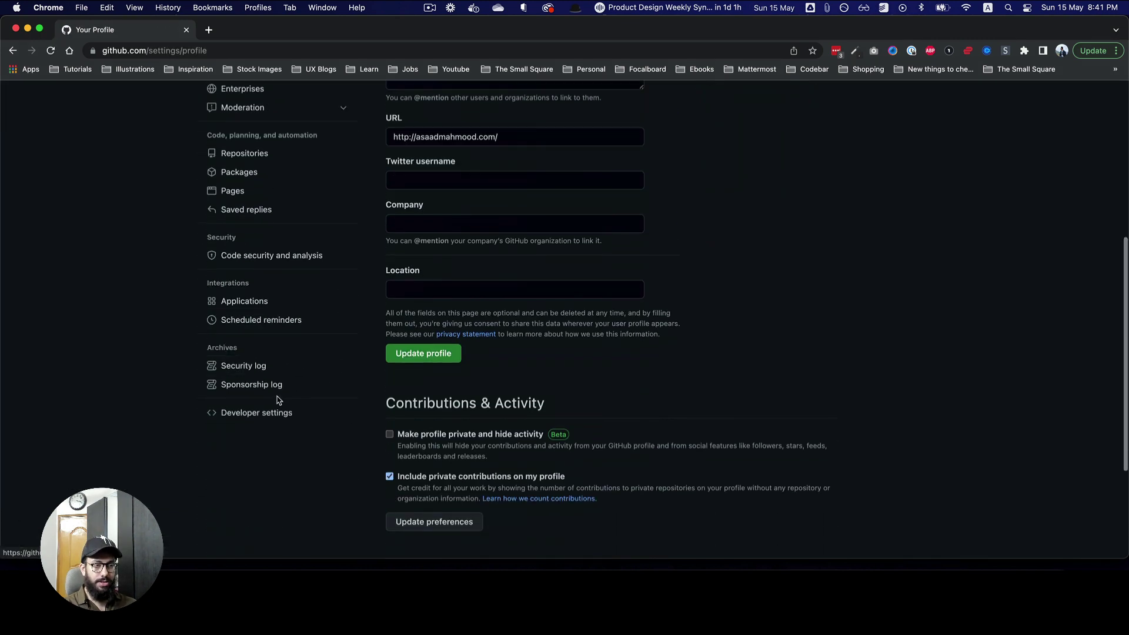
click(262, 413)
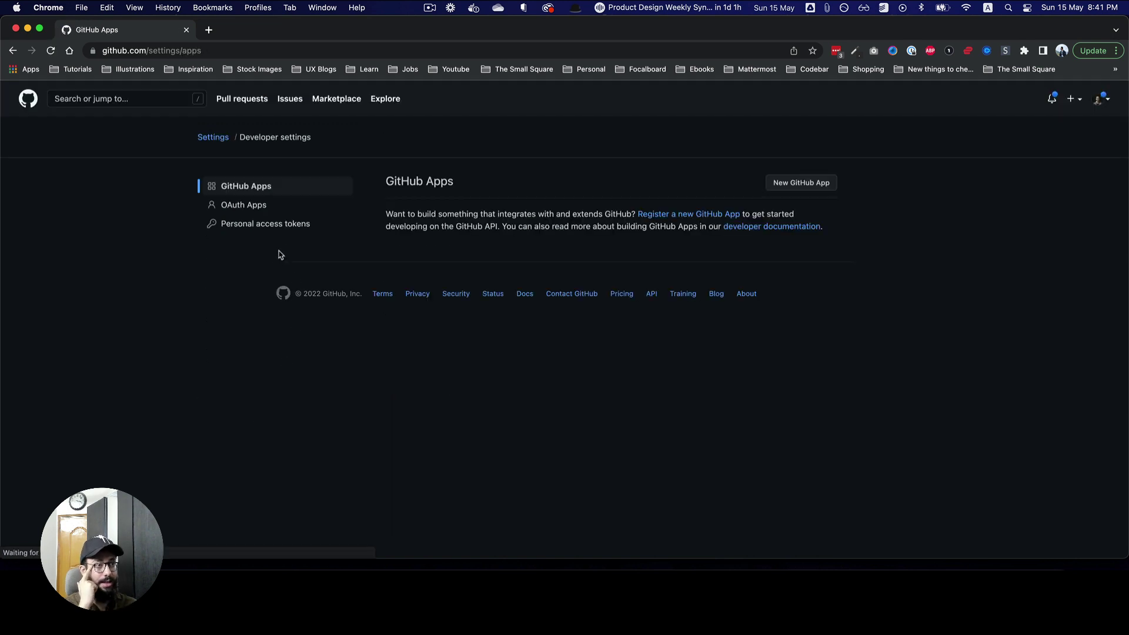
click(282, 225)
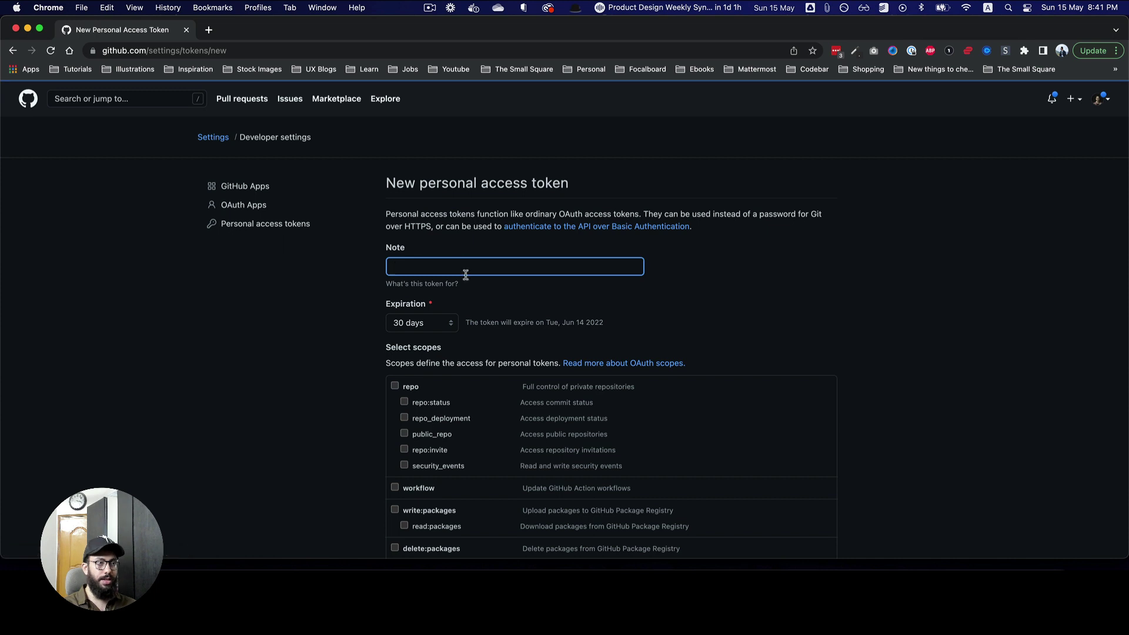
Generate a personal access token noted figma-tokens-test with full repo scope
key(super+v)
double_click(471, 267)
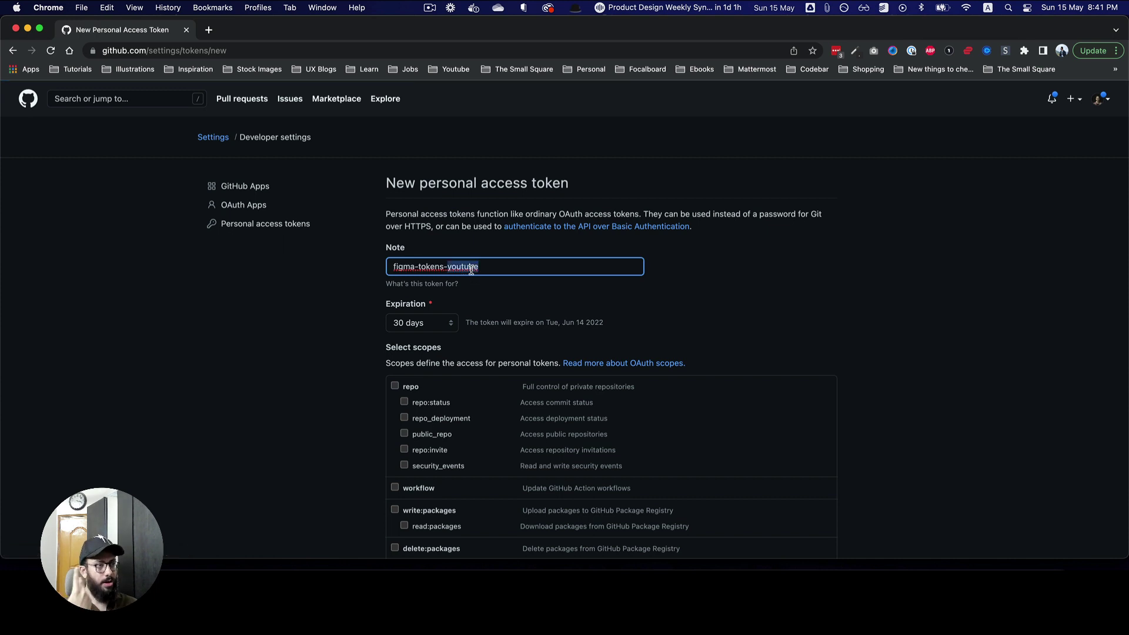
key(BackSpace)
key(BackSpace)
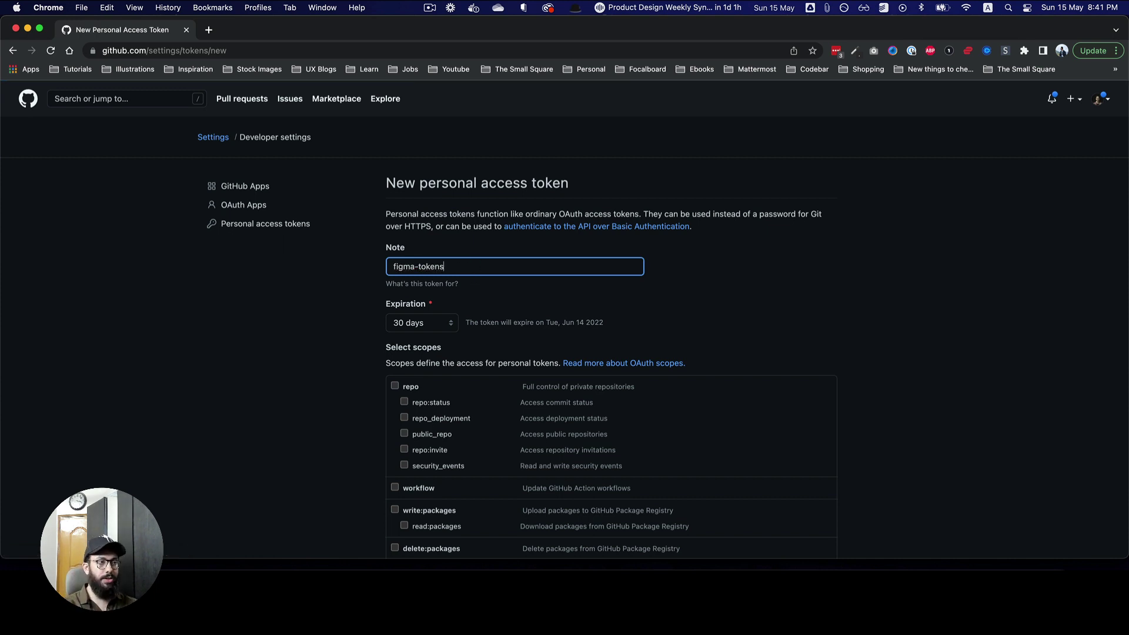
text(-test)
click(393, 389)
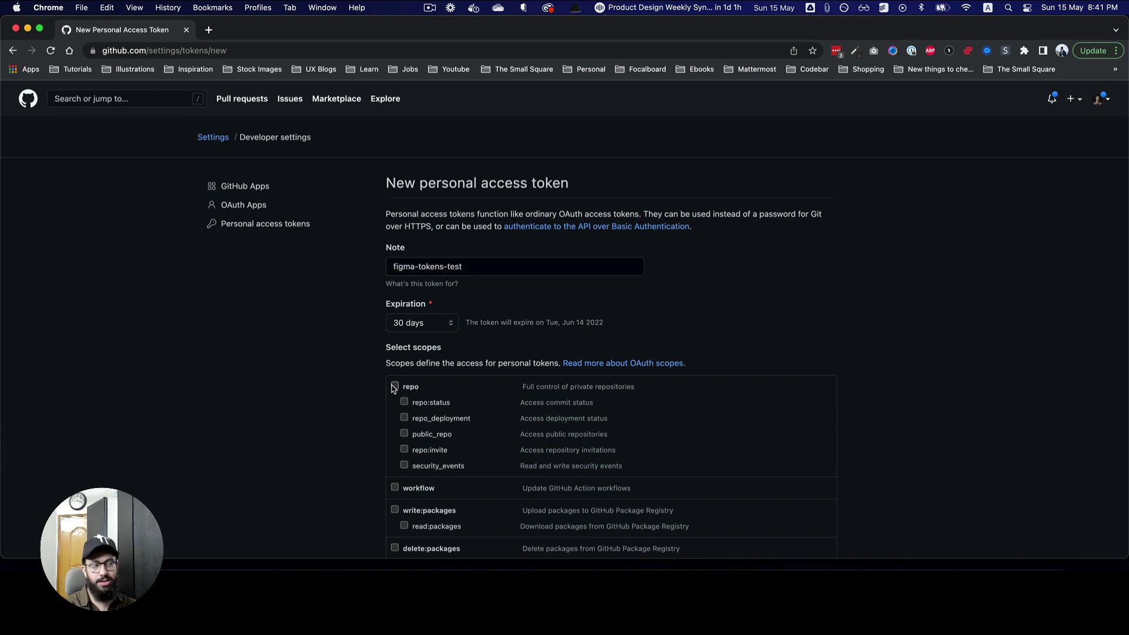
scroll(564, 345, down, 15)
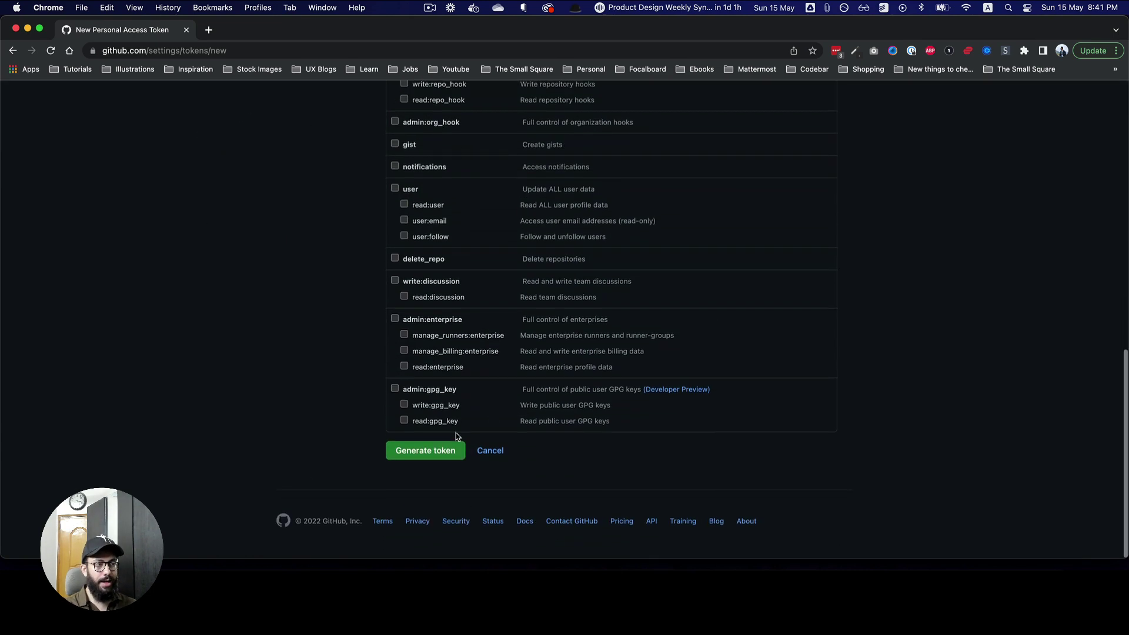
scroll(456, 436, up, 15)
scroll(436, 485, down, 15)
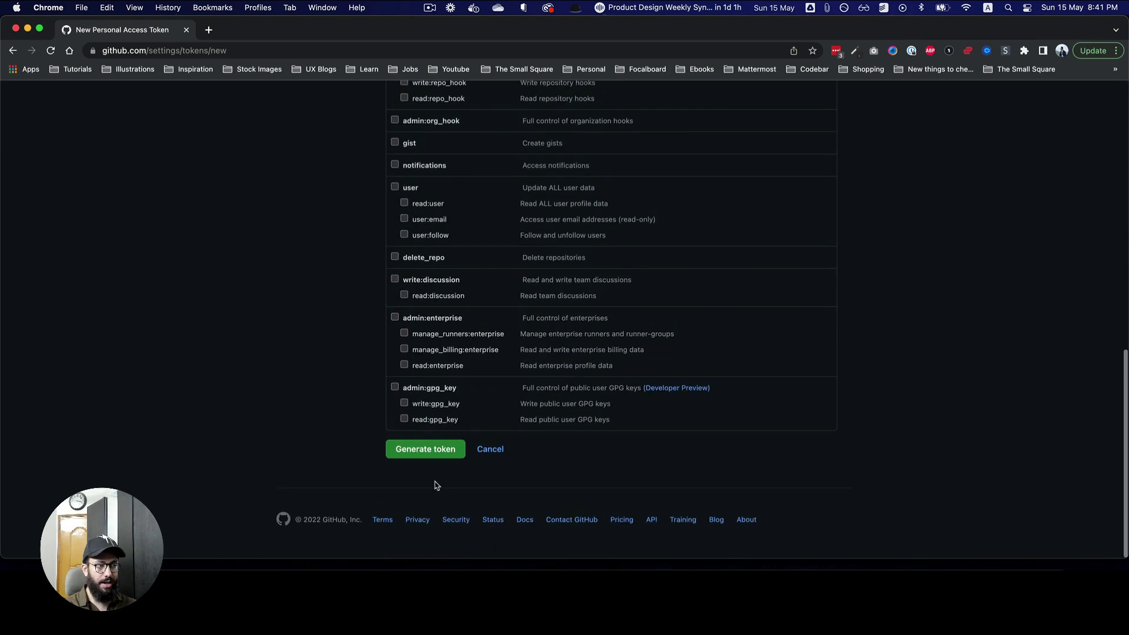
click(422, 451)
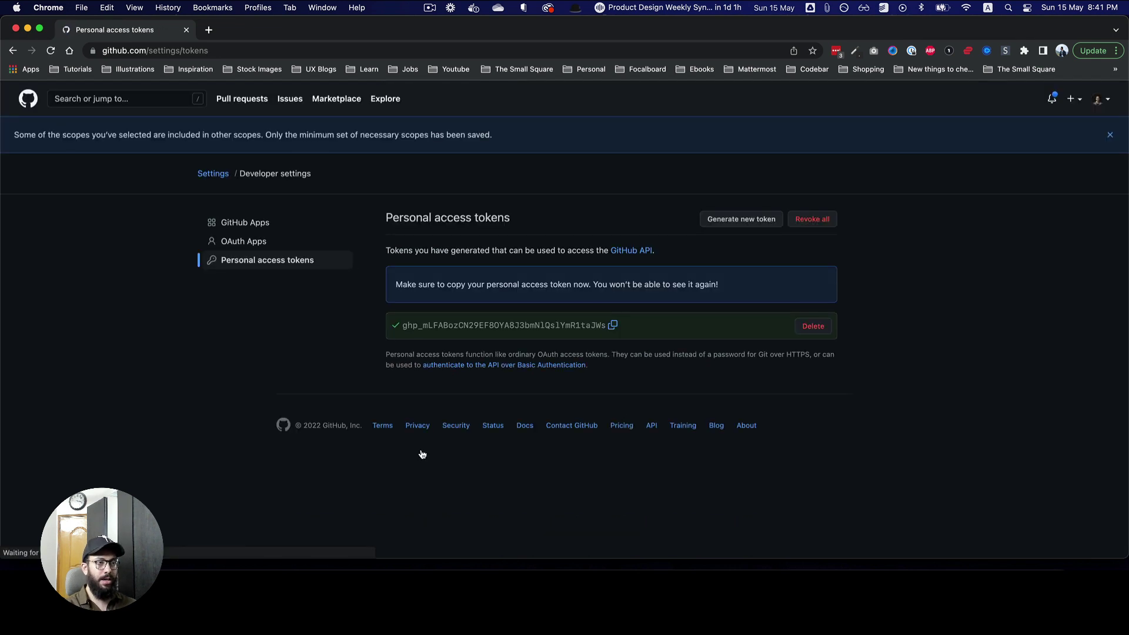
Copy the new token into the Figma Tokens credential's personal access token field
click(612, 326)
key(super+Tab)
click(360, 259)
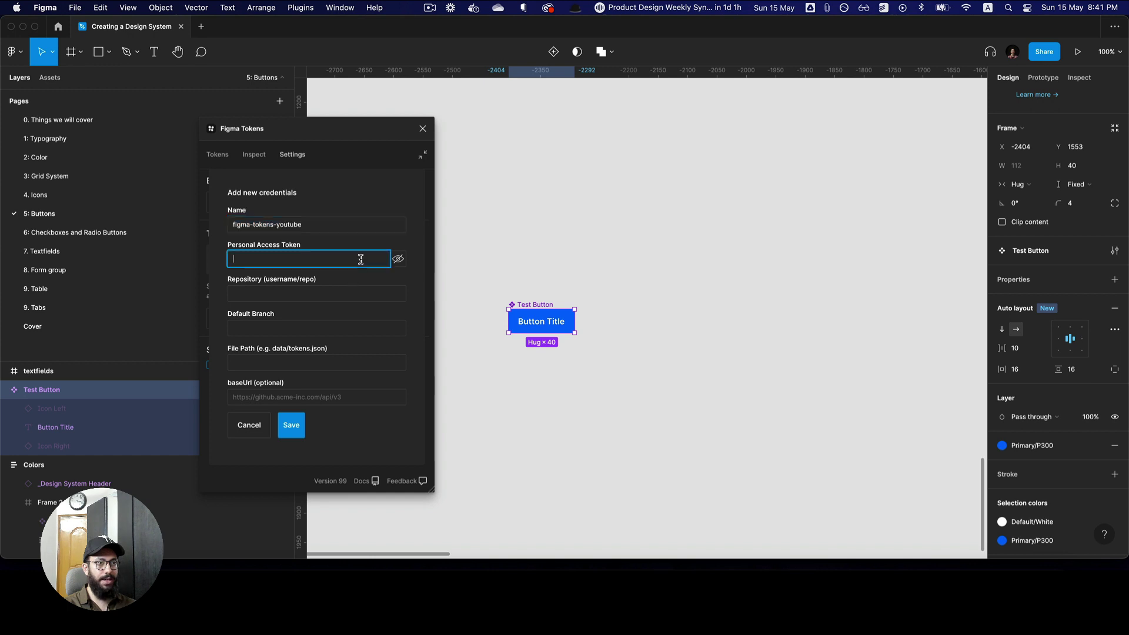
key(super+v)
click(334, 295)
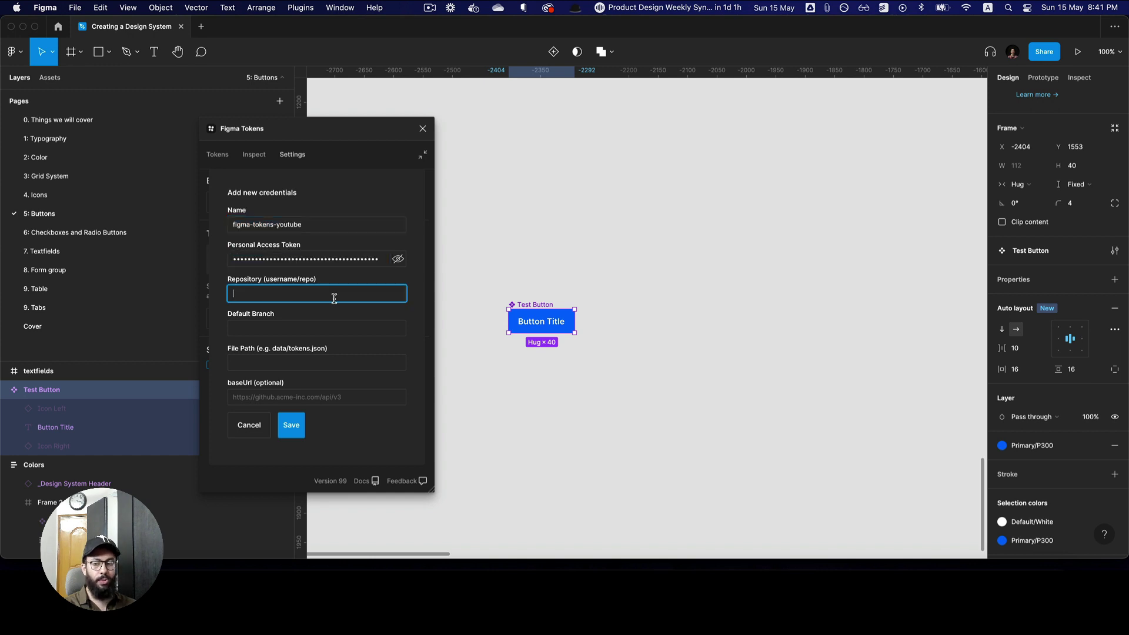
key(super+Tab)
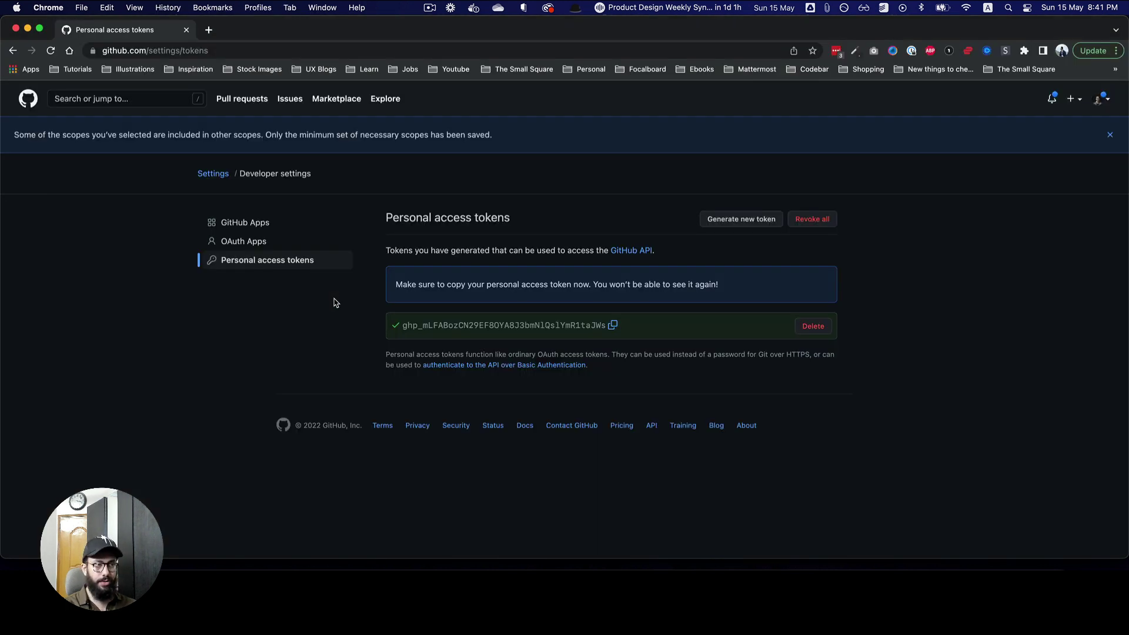
Create a public GitHub repository called figma-test from the + menu
click(1074, 100)
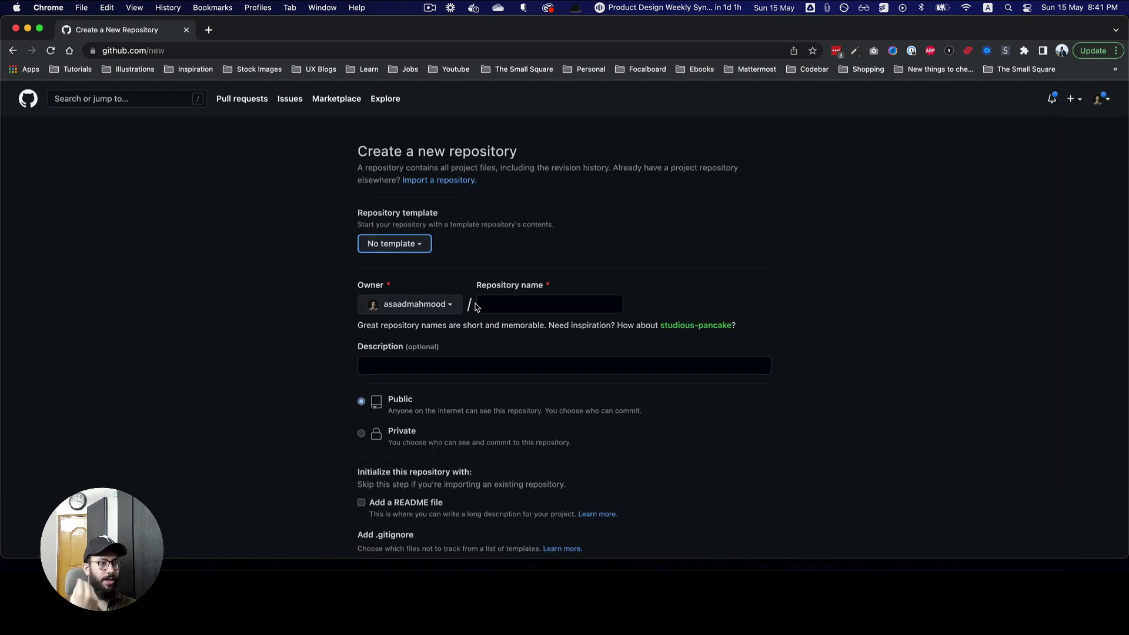
click(509, 300)
text(figma-test)
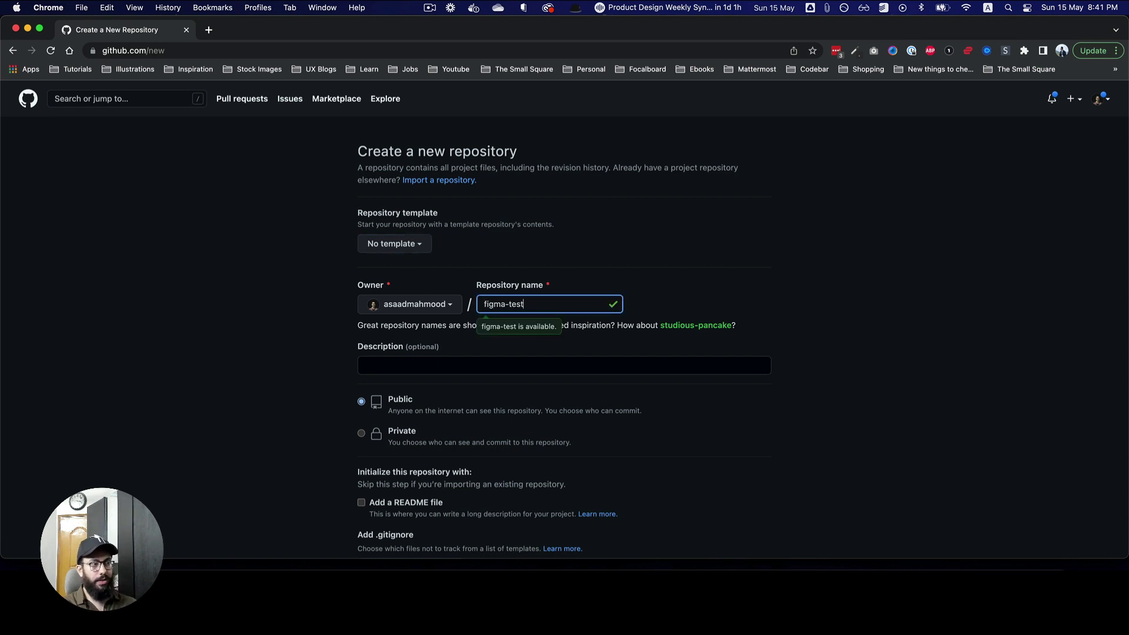
scroll(486, 370, down, 5)
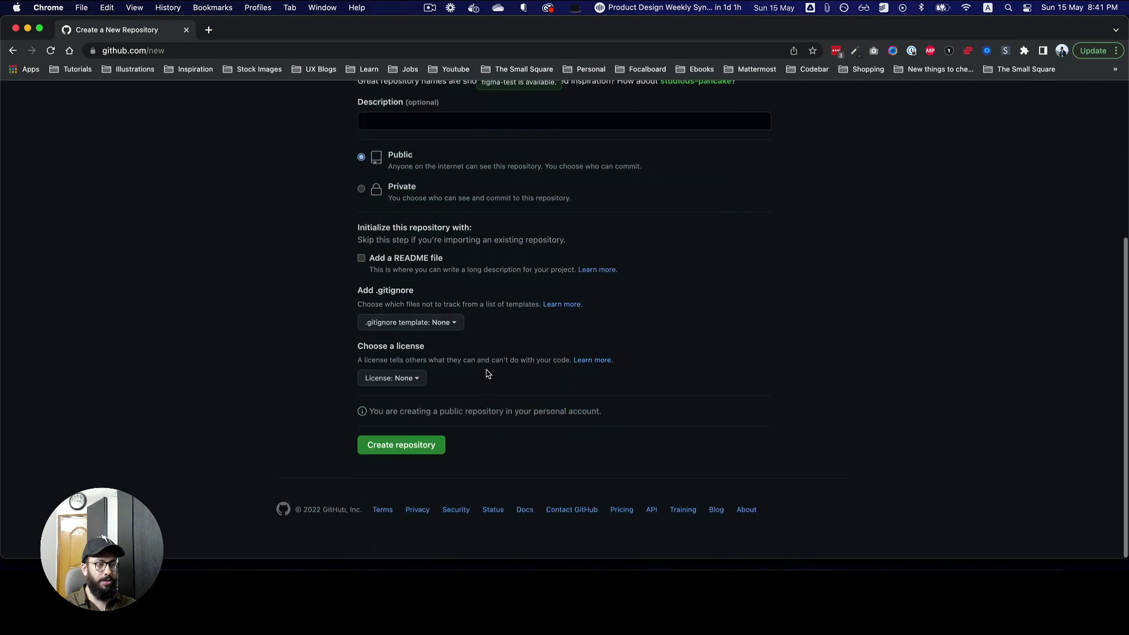
click(394, 457)
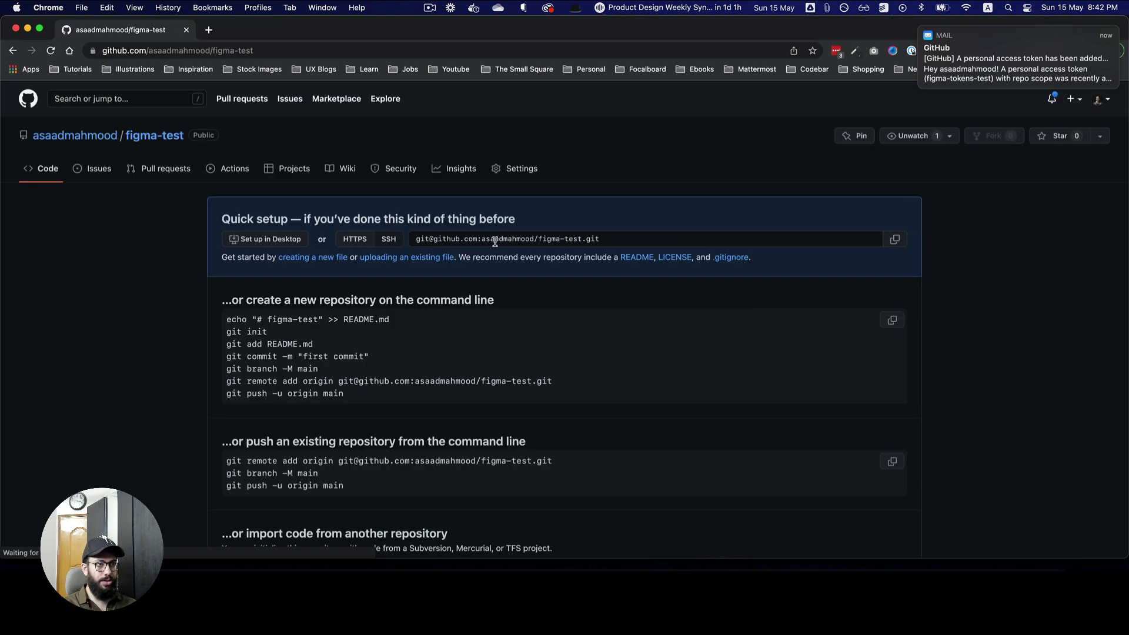
drag(224, 318, 423, 398)
click(423, 398)
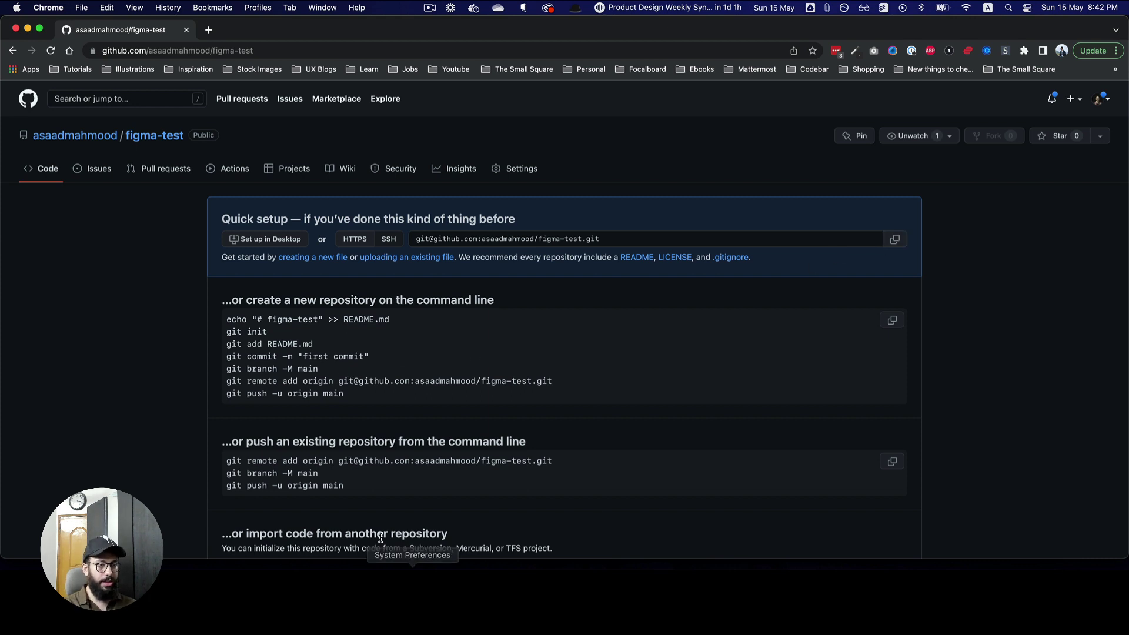
In Terminal, cd into Git and git clone the figma-test repository's address
click(302, 591)
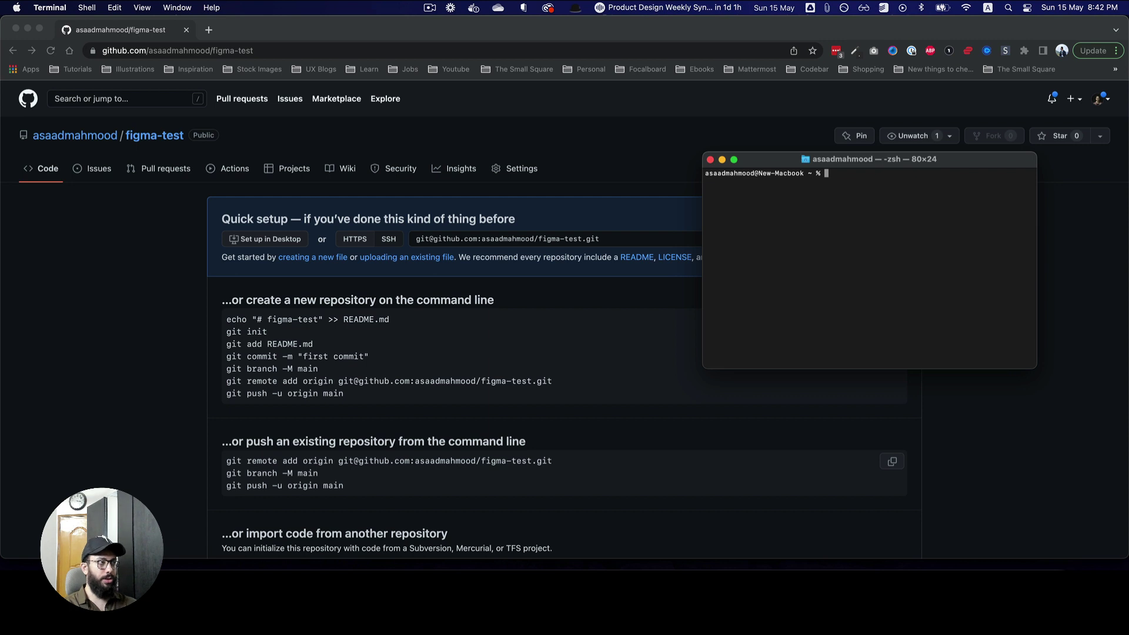
text(git clone)
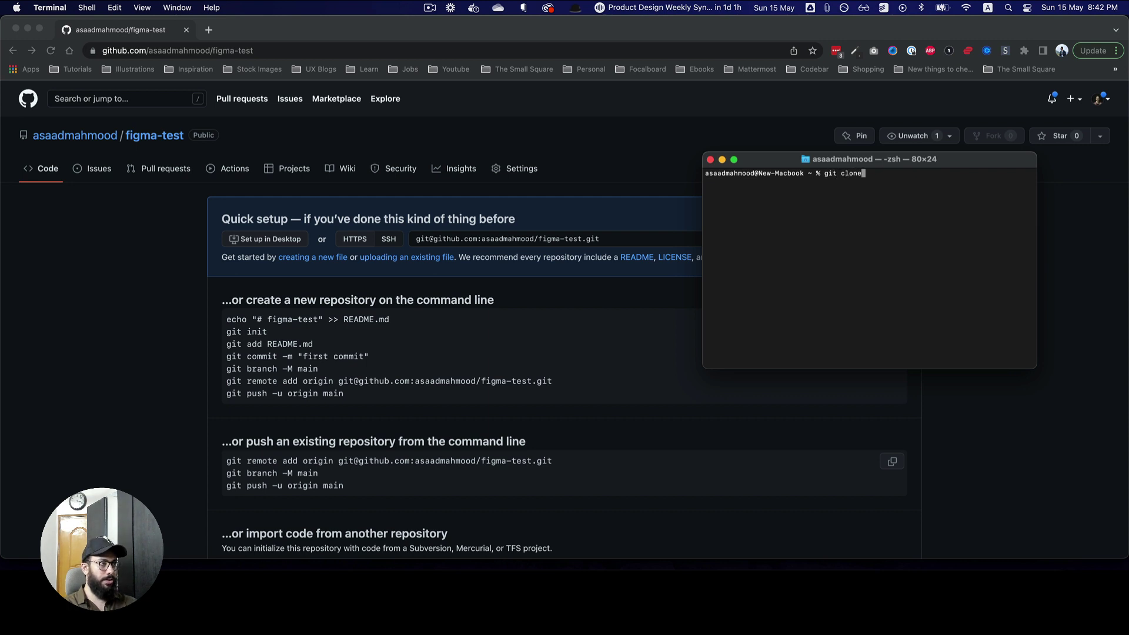
key(BackSpace)
key(BackSpace)
key(BackSpace)
key(BackSpace)
key(BackSpace)
key(BackSpace)
key(BackSpace)
key(BackSpace)
key(BackSpace)
text(cd Git/)
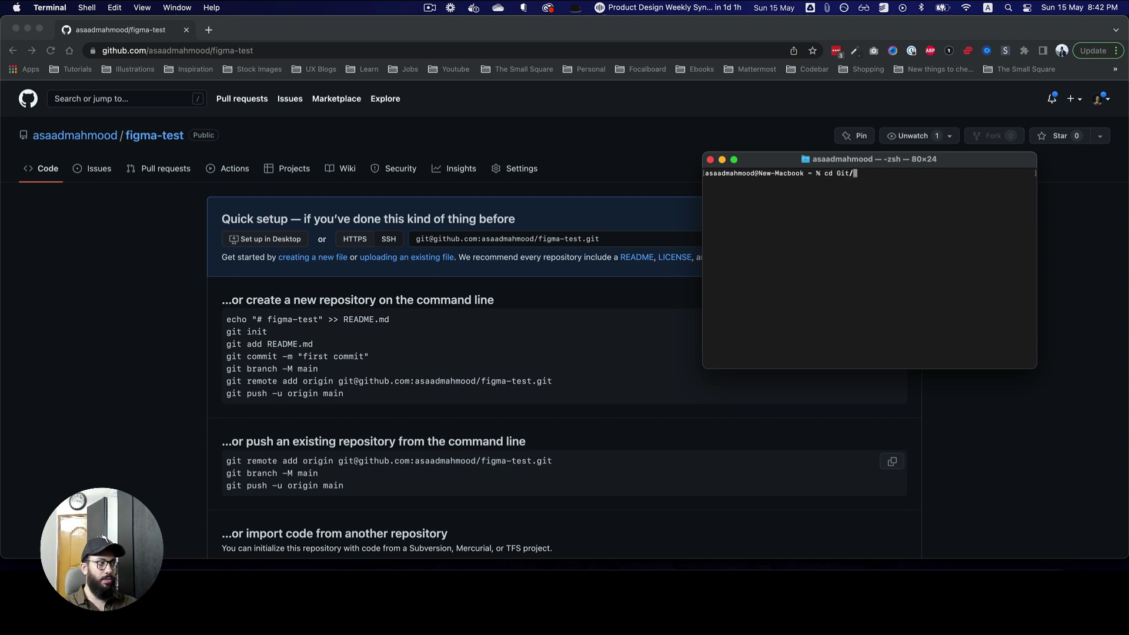
key(Return)
text(git clone)
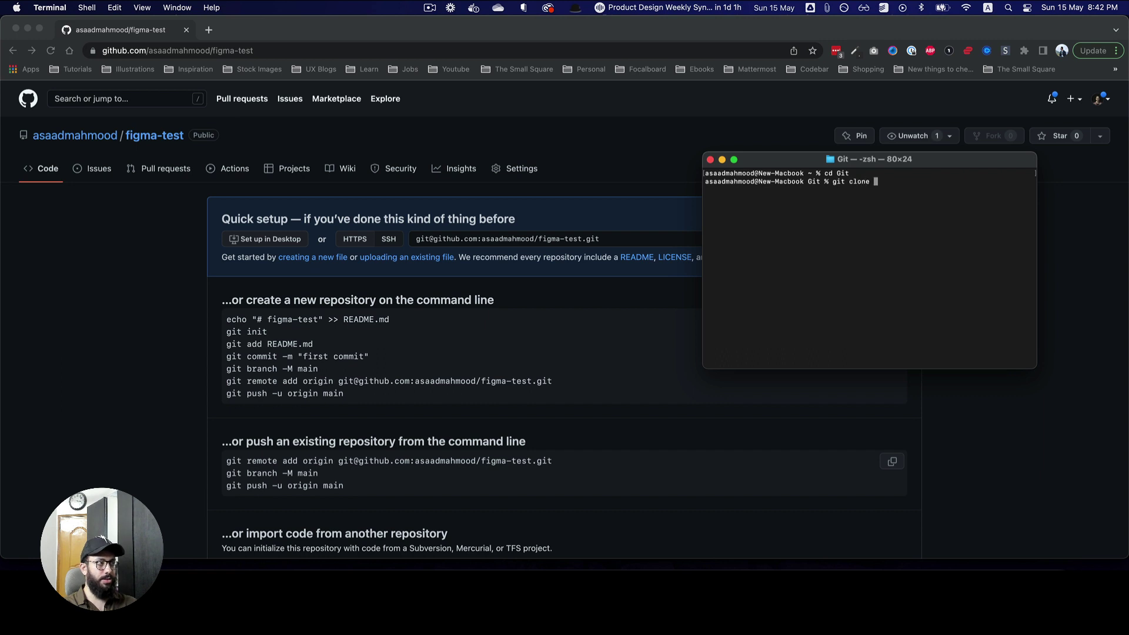
key(cmd+v)
key(Return)
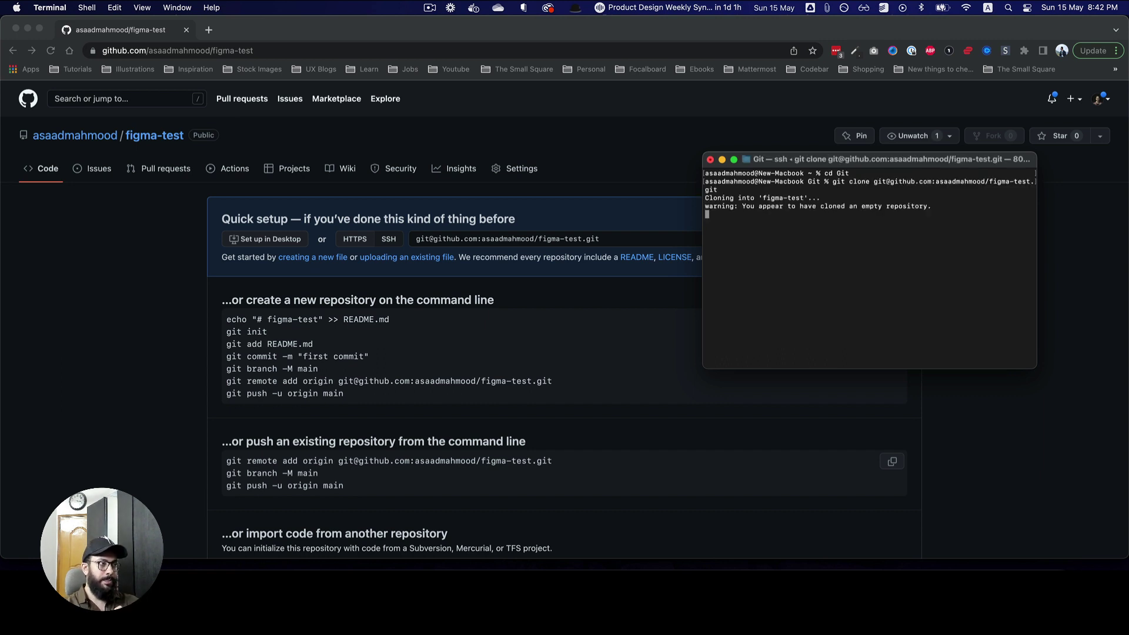
Enter the figma-test folder and open it in VS Code with code
text(cd figm)
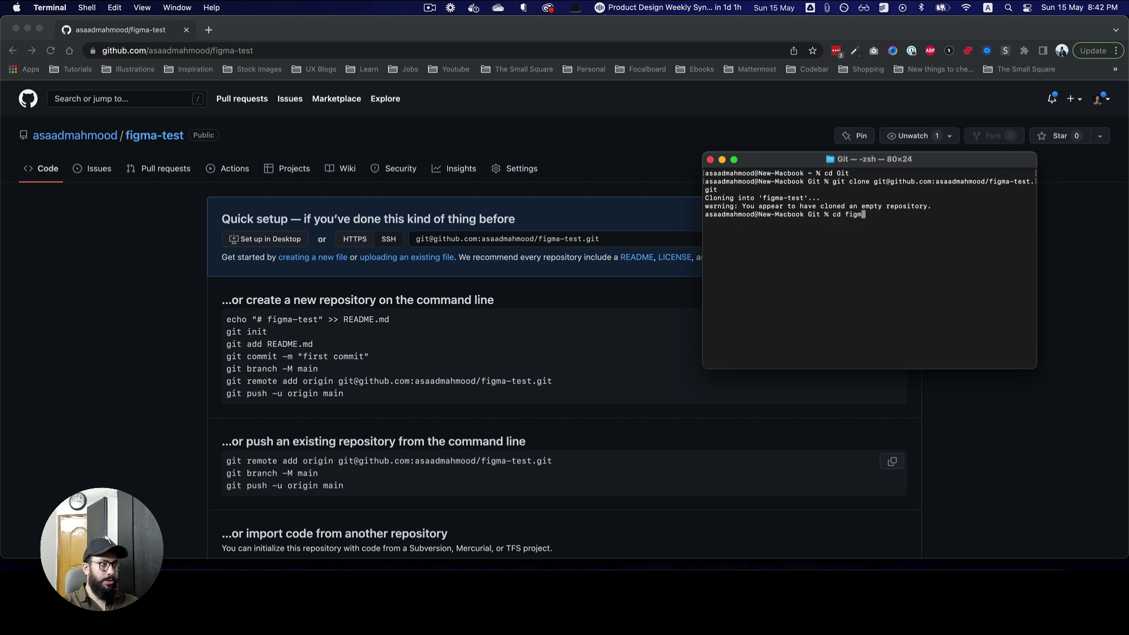
text(a-test)
key(Return)
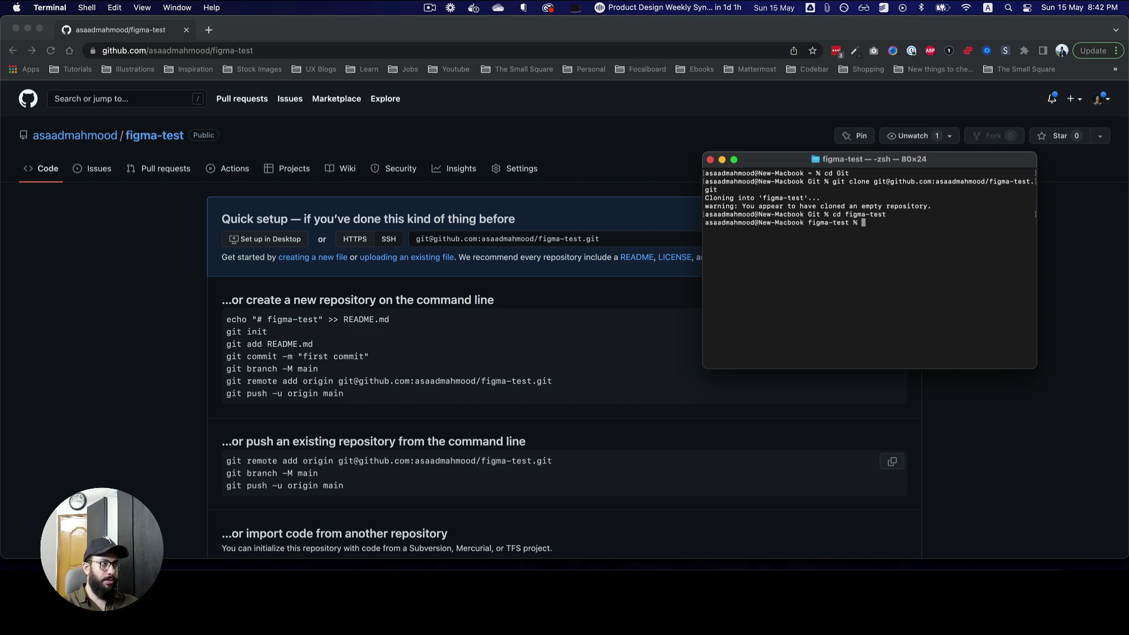
text(code .)
key(Return)
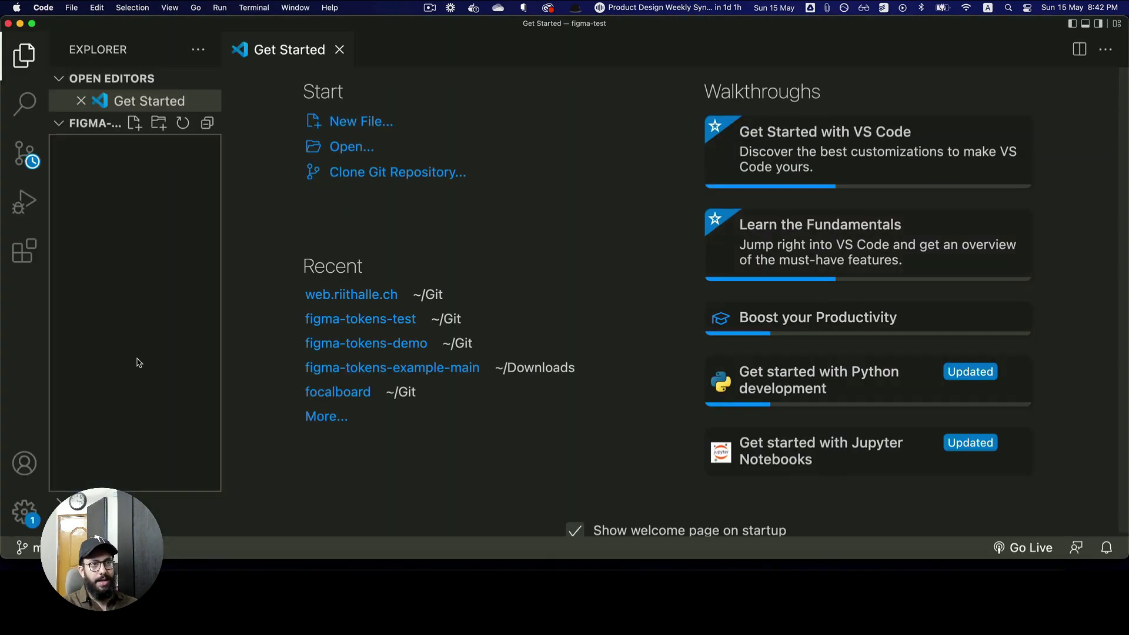
Create index.html and expand an html, body and button tag skeleton
click(135, 124)
text(index.html)
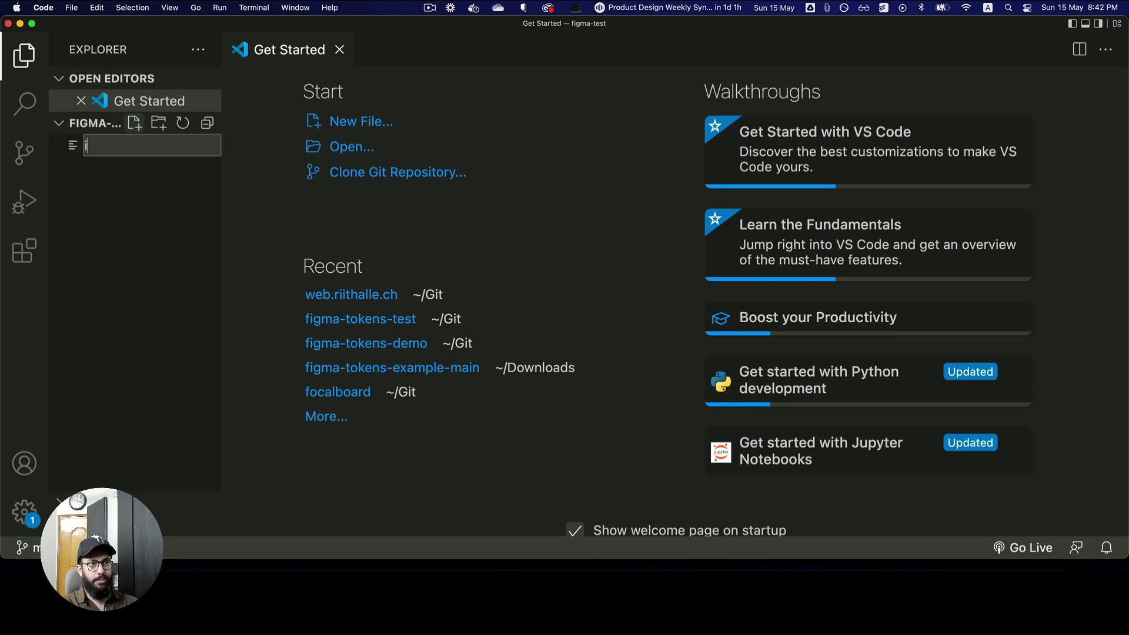
key(Return)
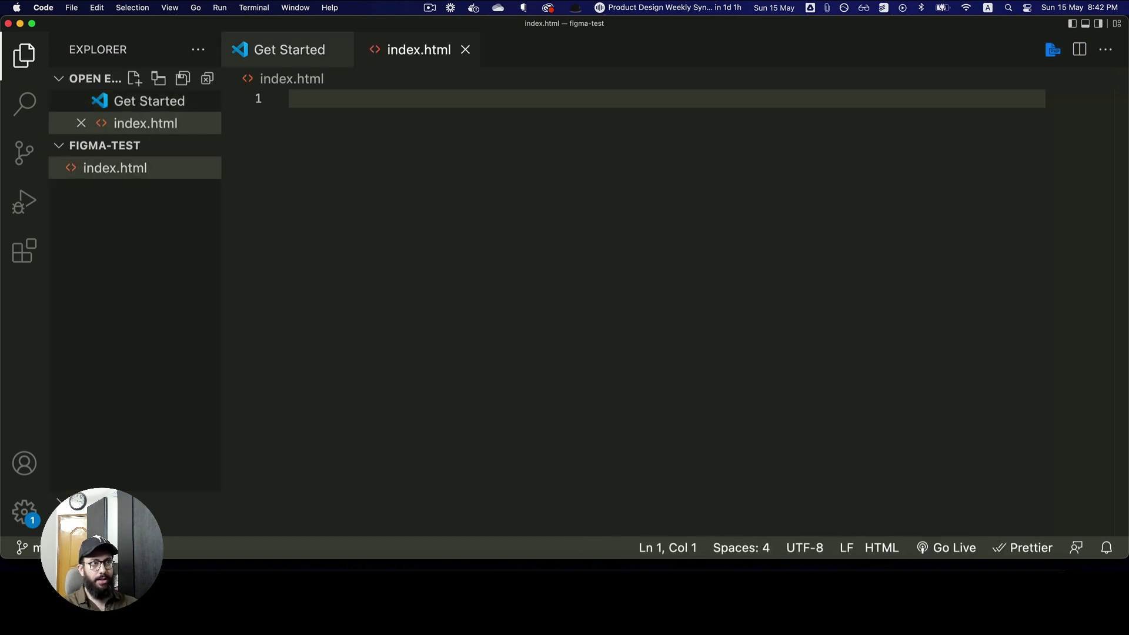
text(html)
text(> <body)
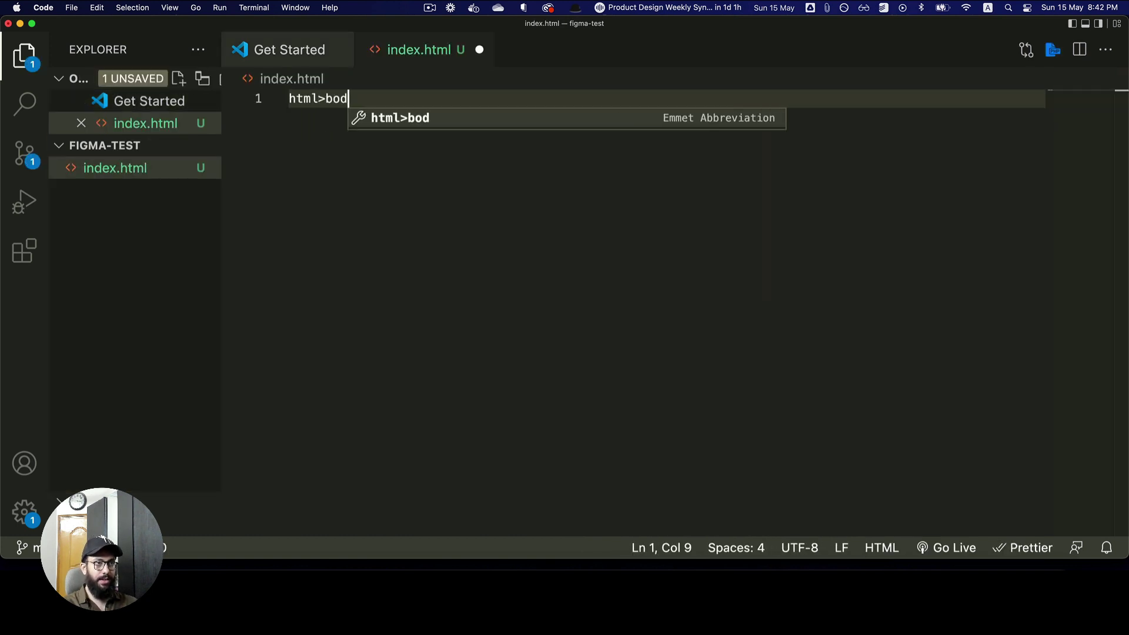
text(><button)
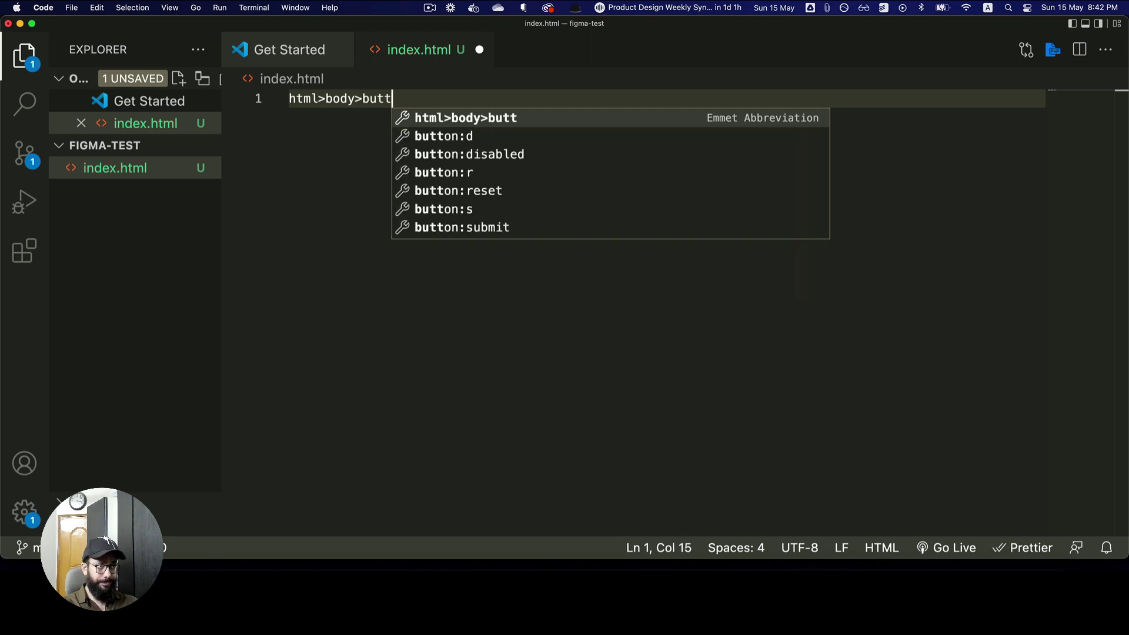
key(Tab)
Spread the tags onto separate indented lines with a blank line inside the button
key(super+a)
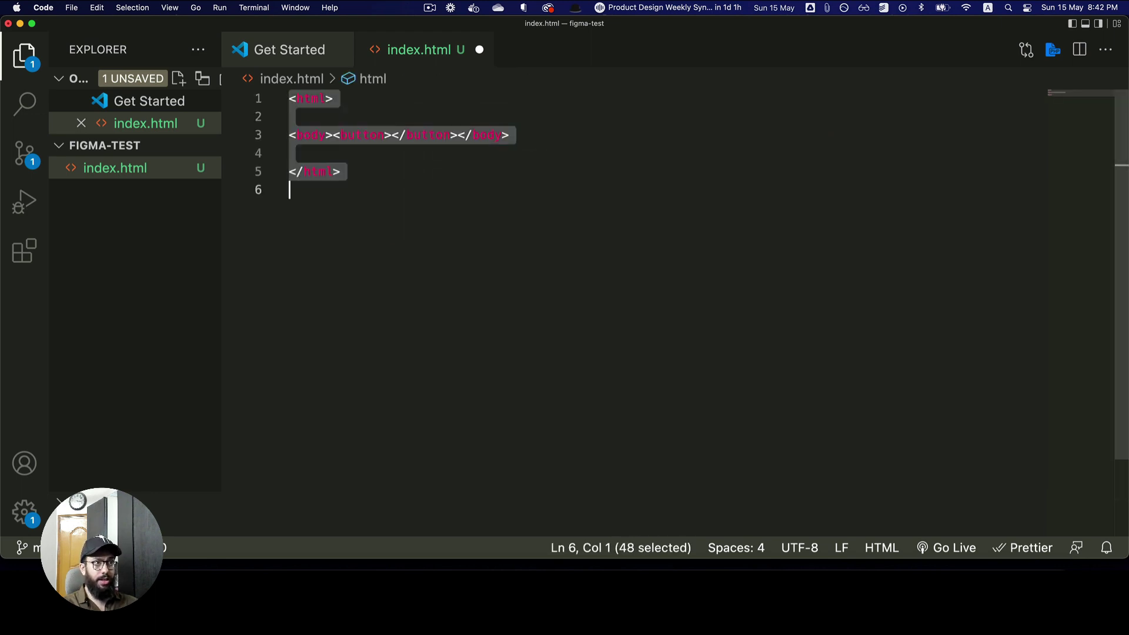
key(Right)
key(Up)
key(Up)
key(Up)
key(alt+Right)
key(Right)
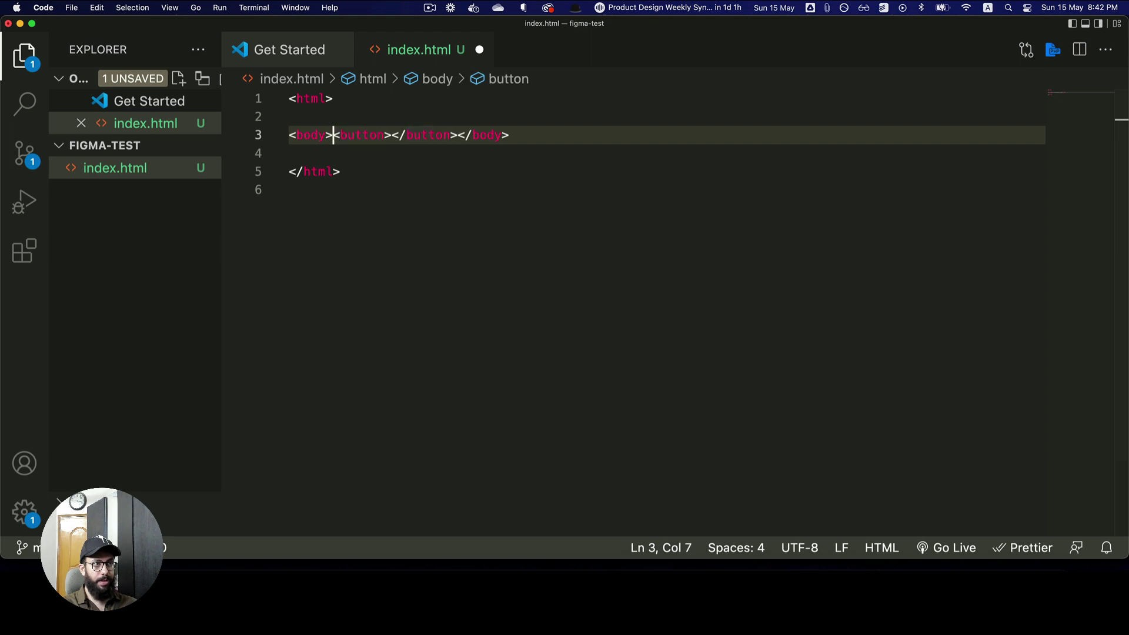
key(Return)
key(alt+Right)
key(alt+Right)
key(Right)
key(Return)
key(Left)
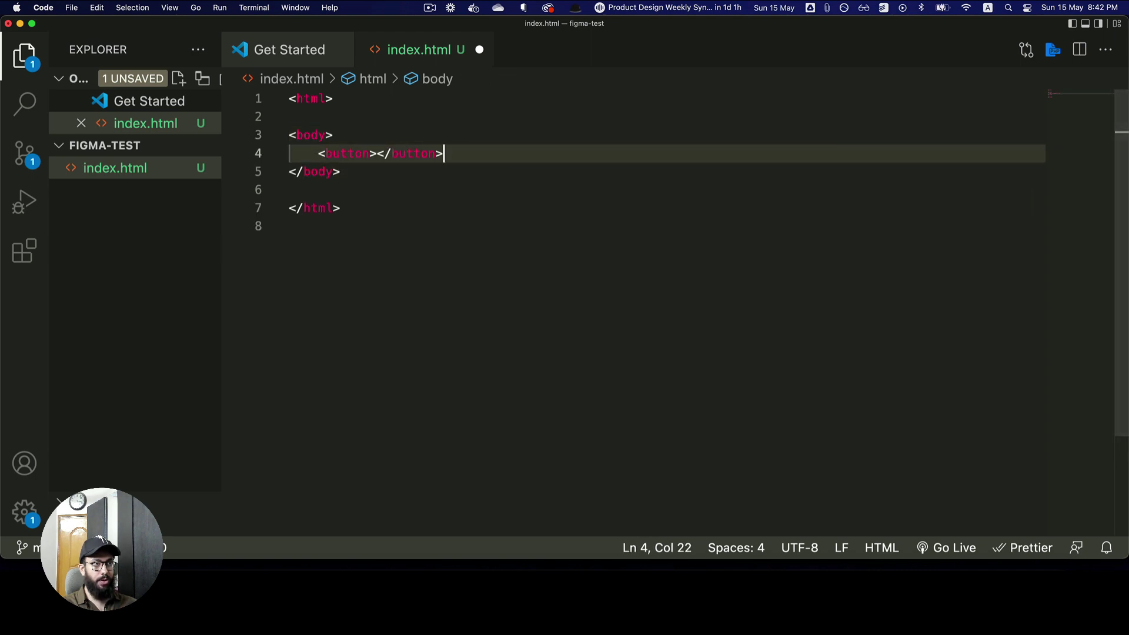
key(alt+Left)
key(alt+Left)
key(Right)
key(Return)
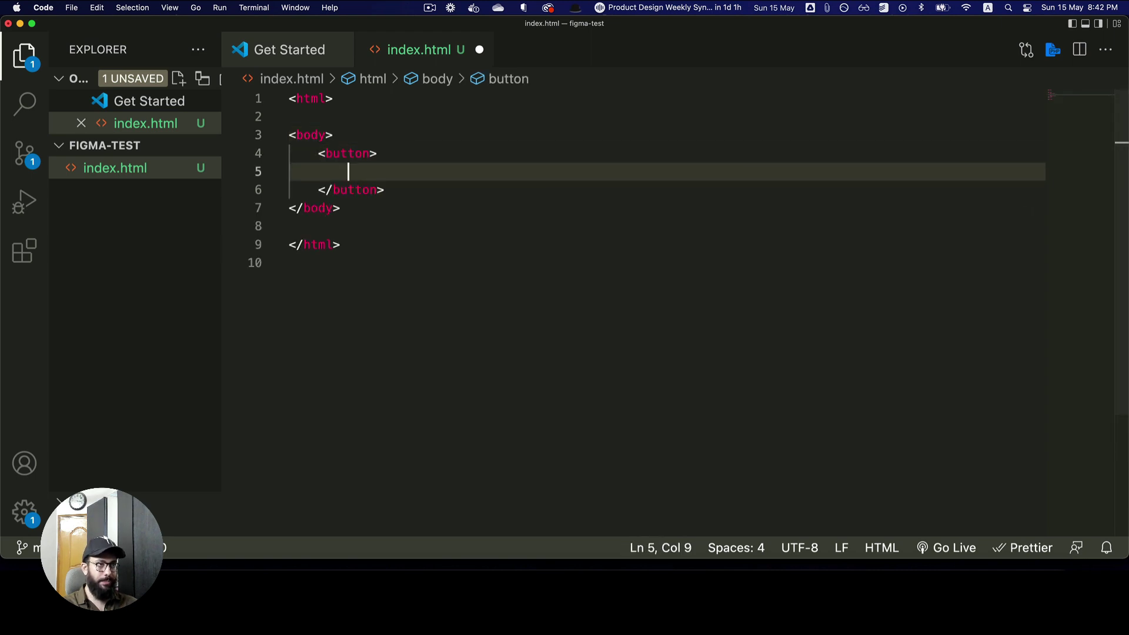
Label the button Test Button and add a head element above the body
text(Test But)
key(Escape)
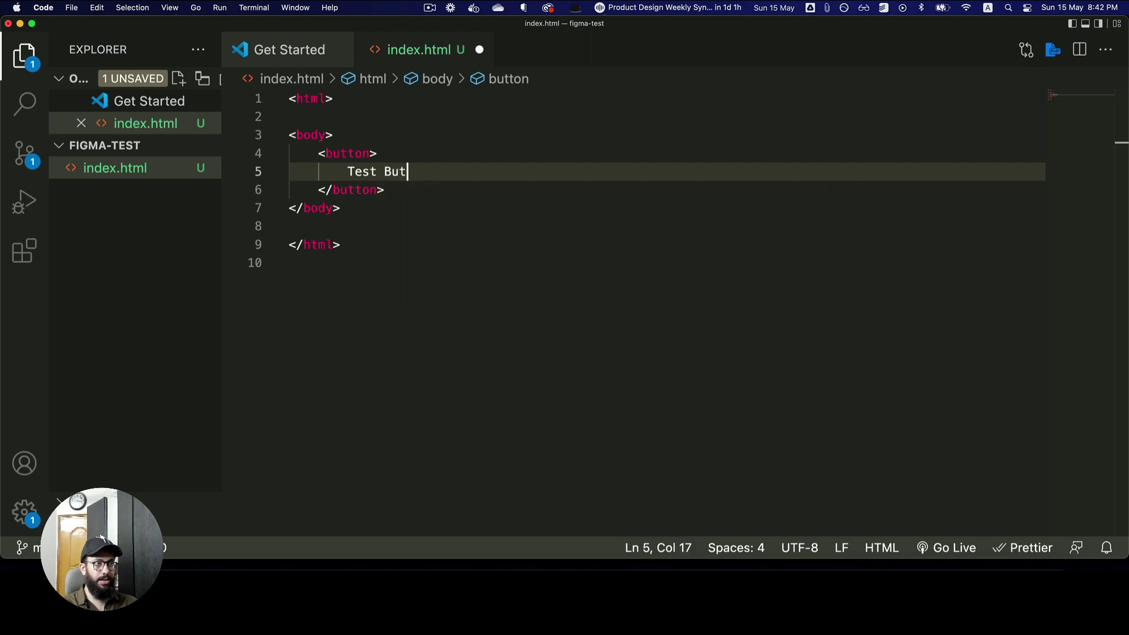
text(ton)
key(Escape)
key(Up)
key(Up)
key(Up)
key(Tab)
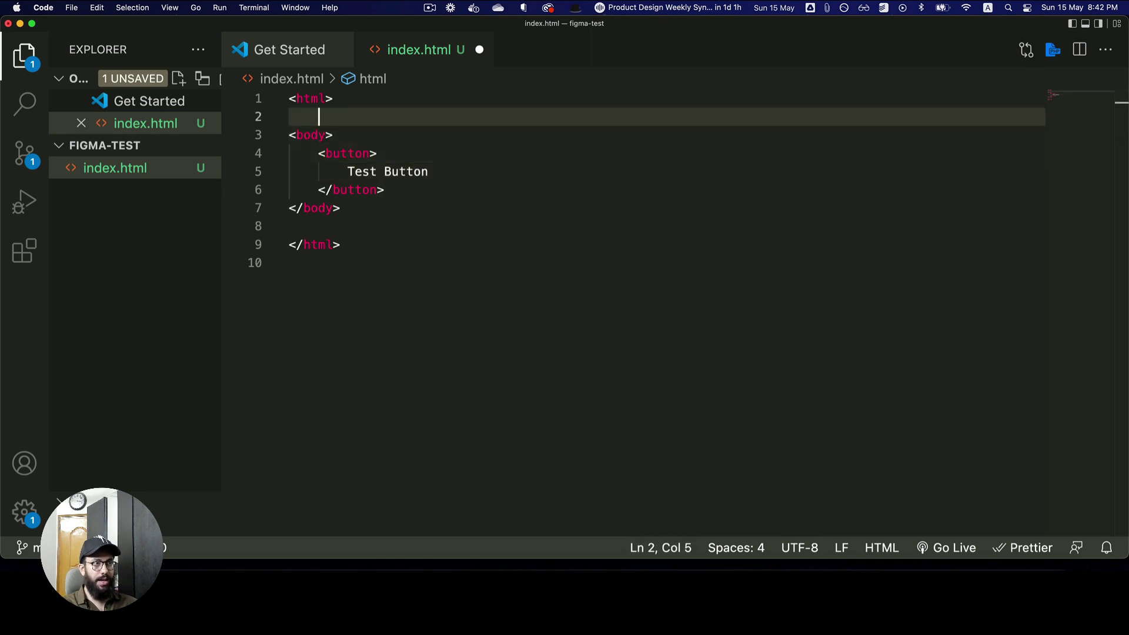
text(he)
key(Return)
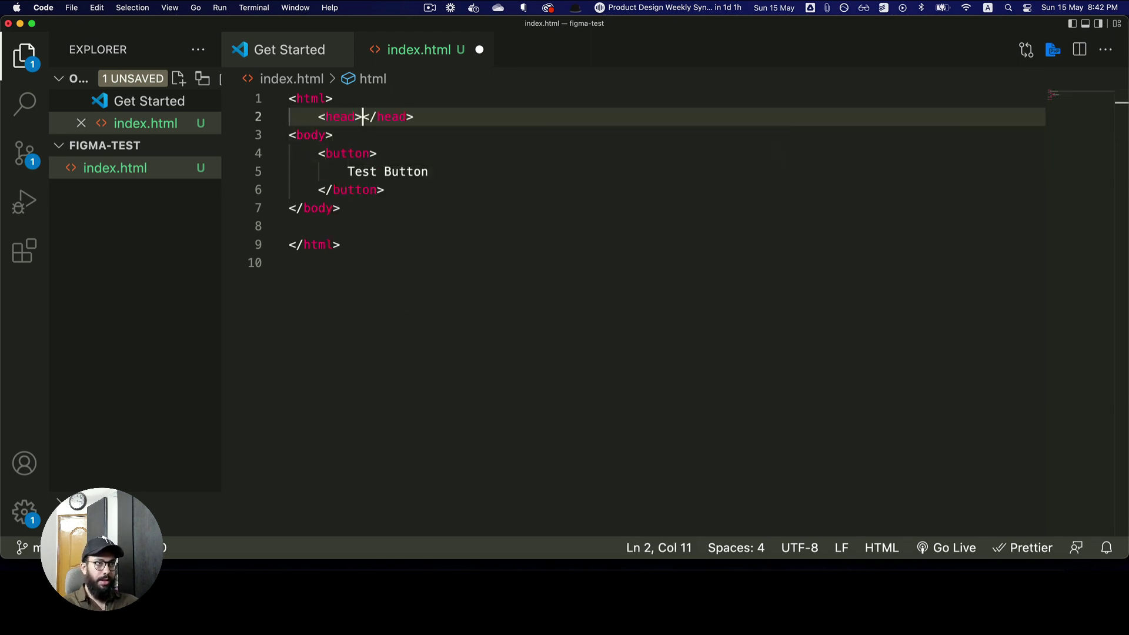
Tidy the layout, save index.html and open the integrated terminal
key(super+a)
key(Escape)
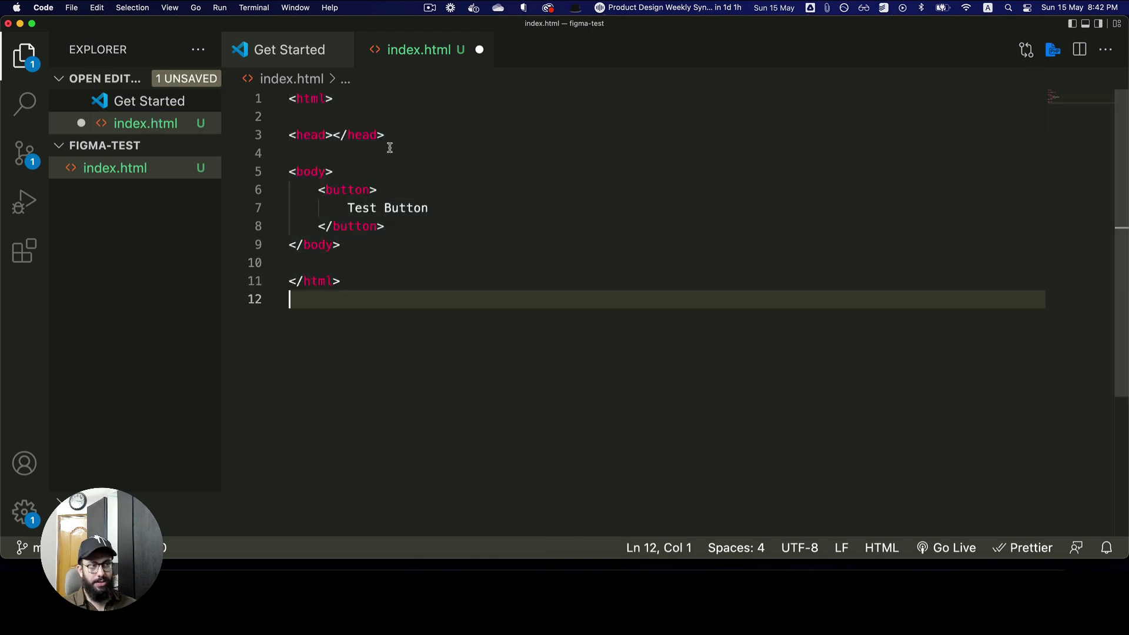
click(433, 192)
key(super+s)
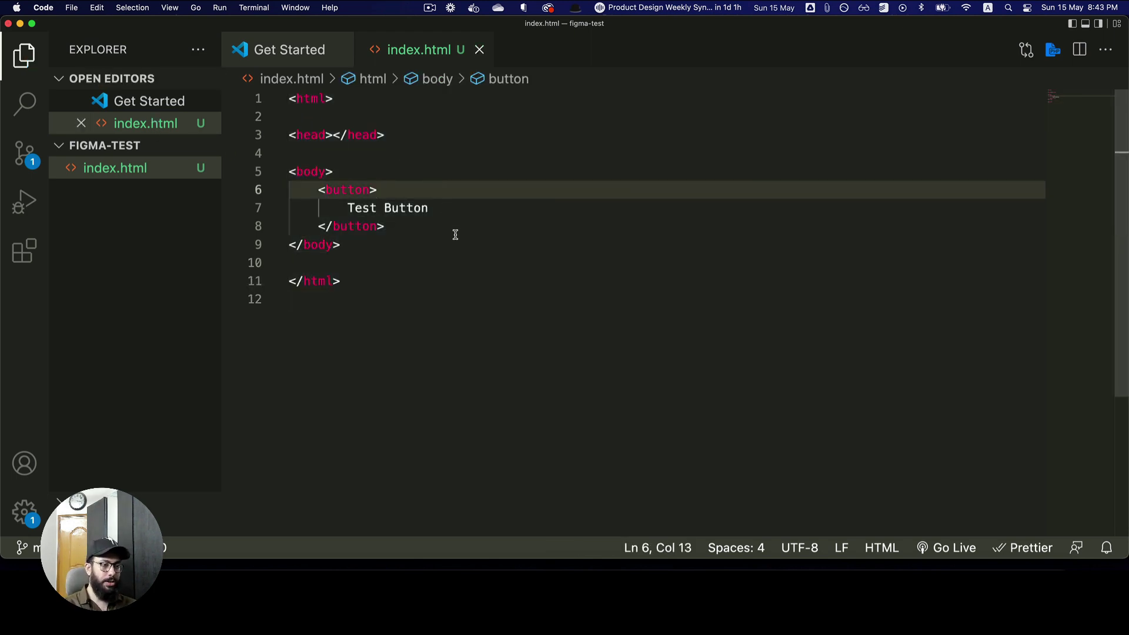
key(ctrl+grave)
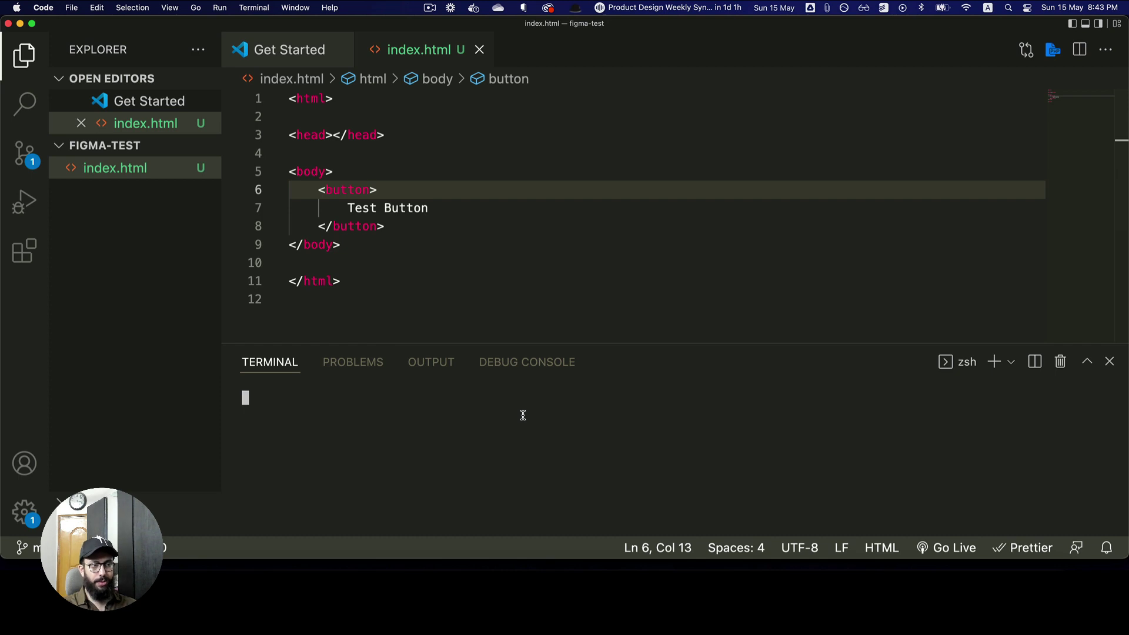
Stage everything, commit as "First commit", push to main and reload the GitHub repo page
text(git add)
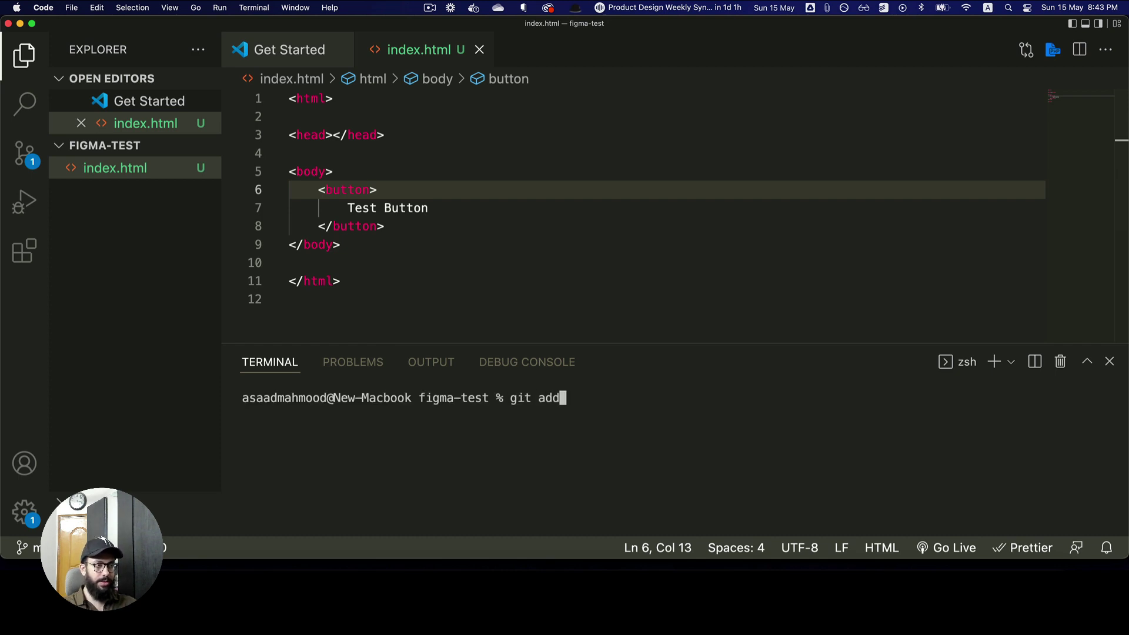
text( .)
key(Return)
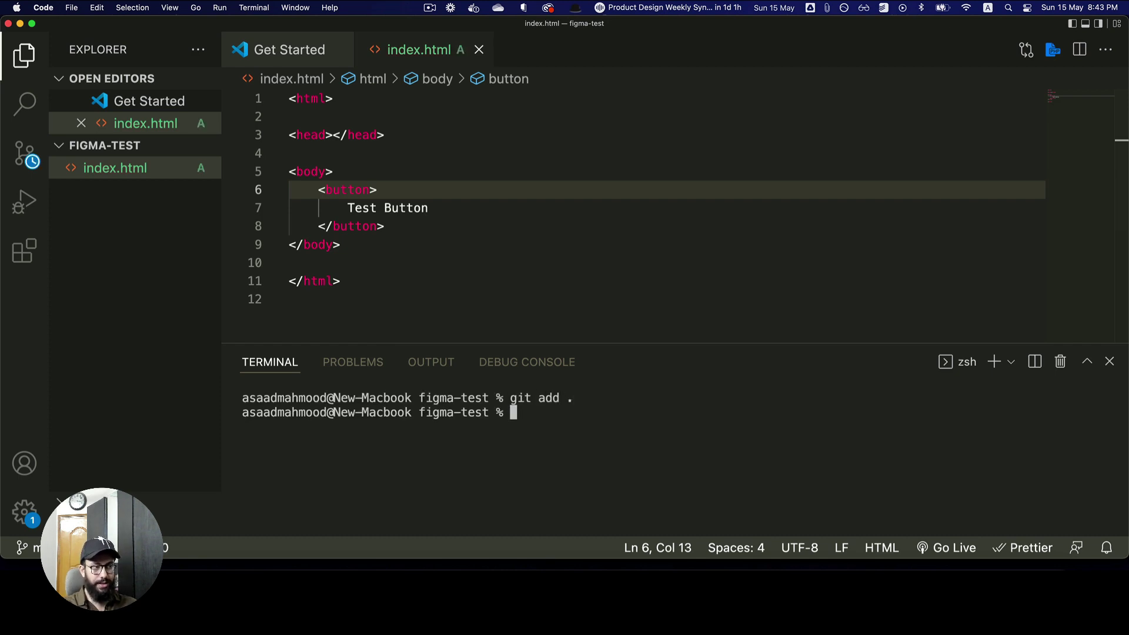
text(git commit -)
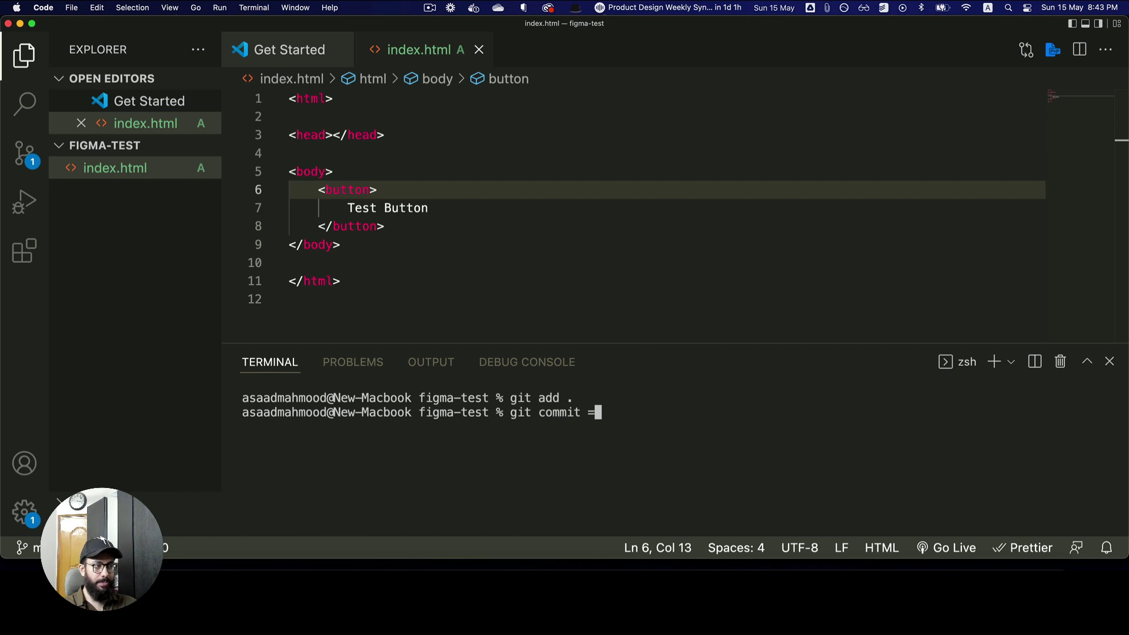
text(m "First commit")
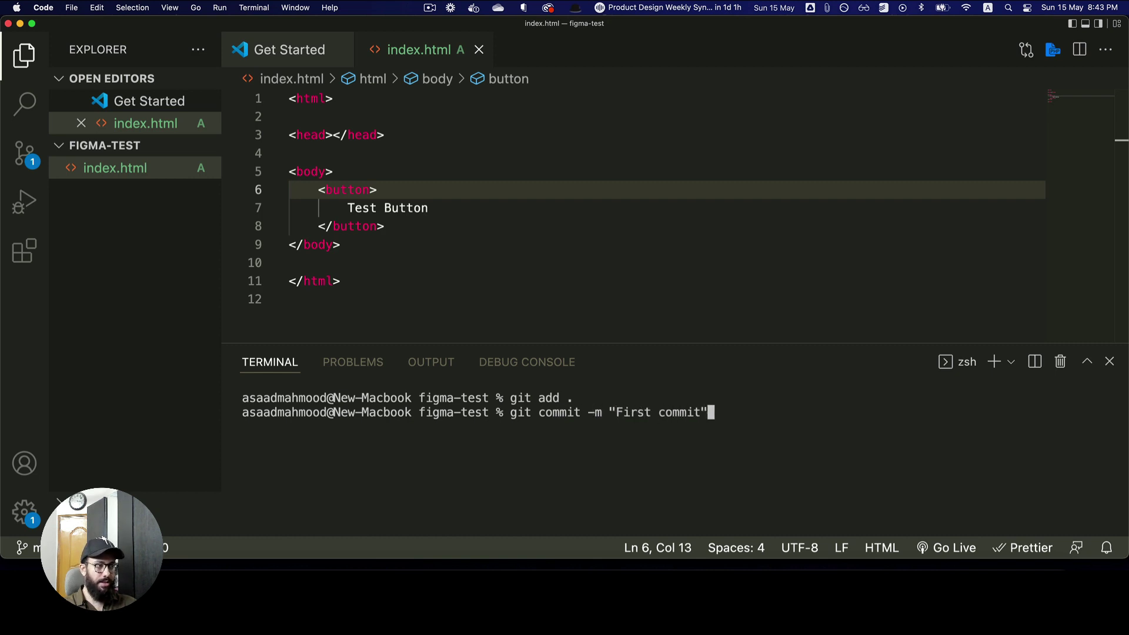
key(Return)
text(git)
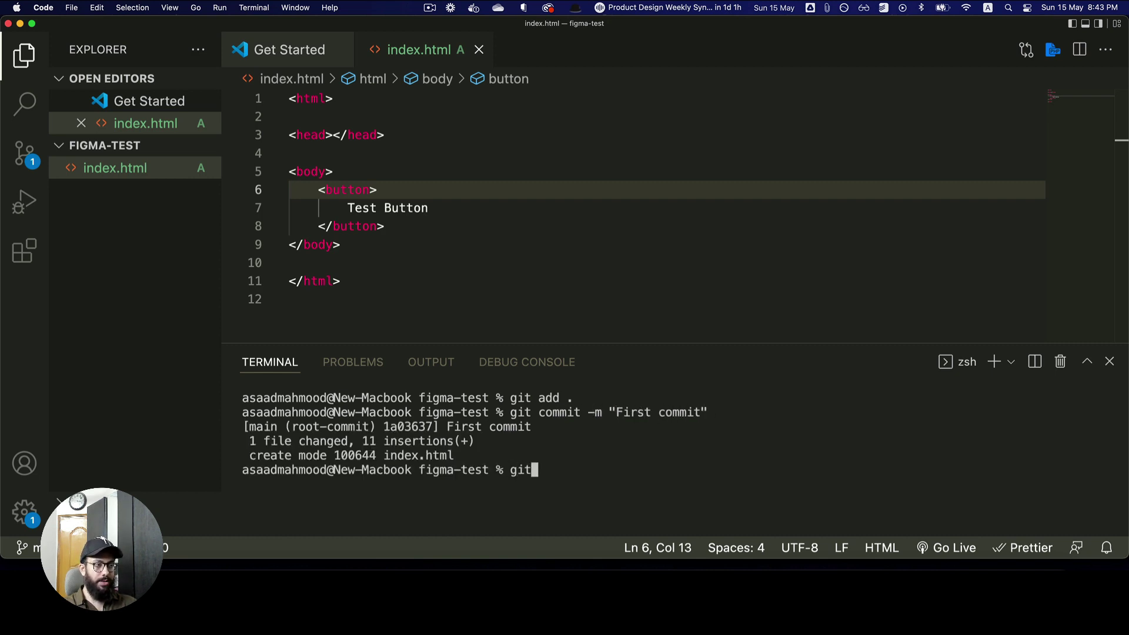
text( push origin main)
key(Return)
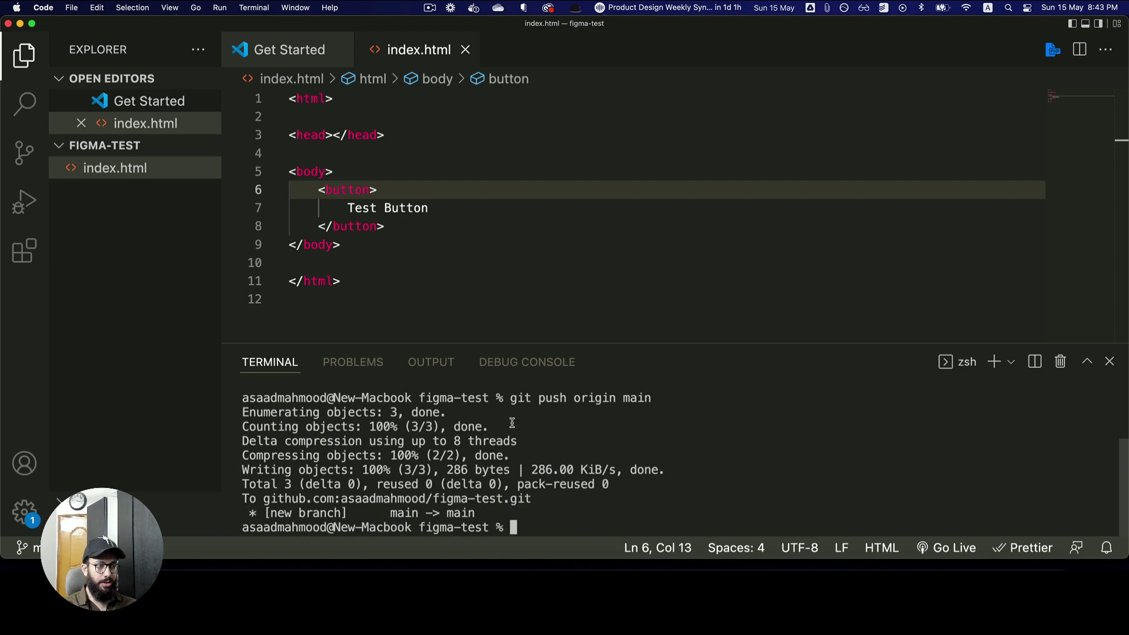
click(357, 579)
key(super+r)
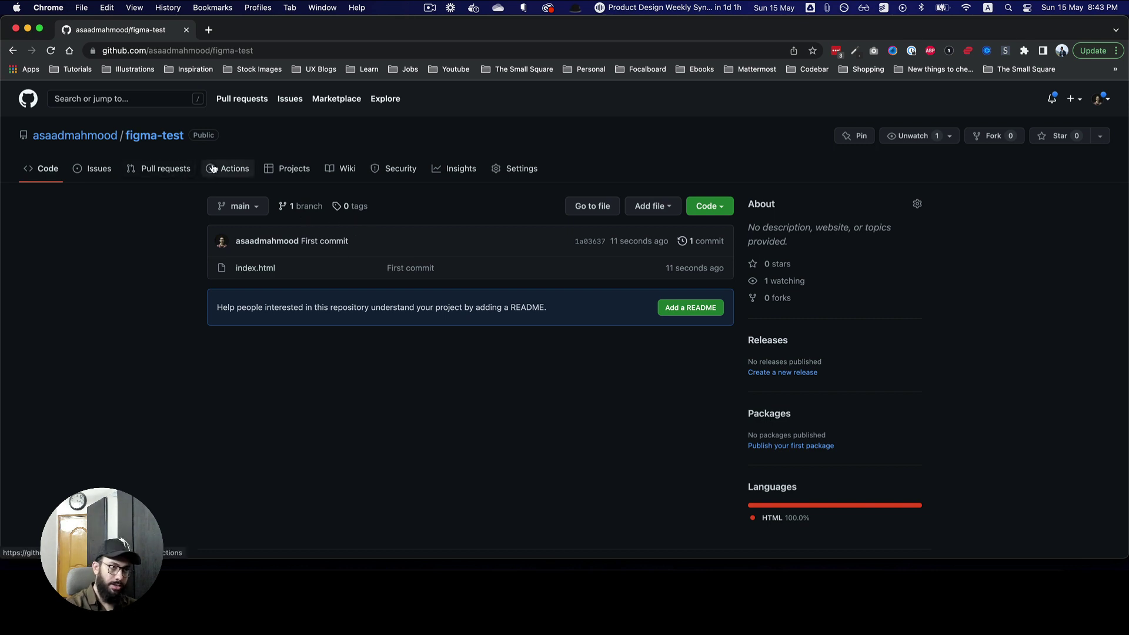
Select and copy the figma-test repository's owner/name title
drag(187, 135, 36, 137)
key(super+c)
click(413, 144)
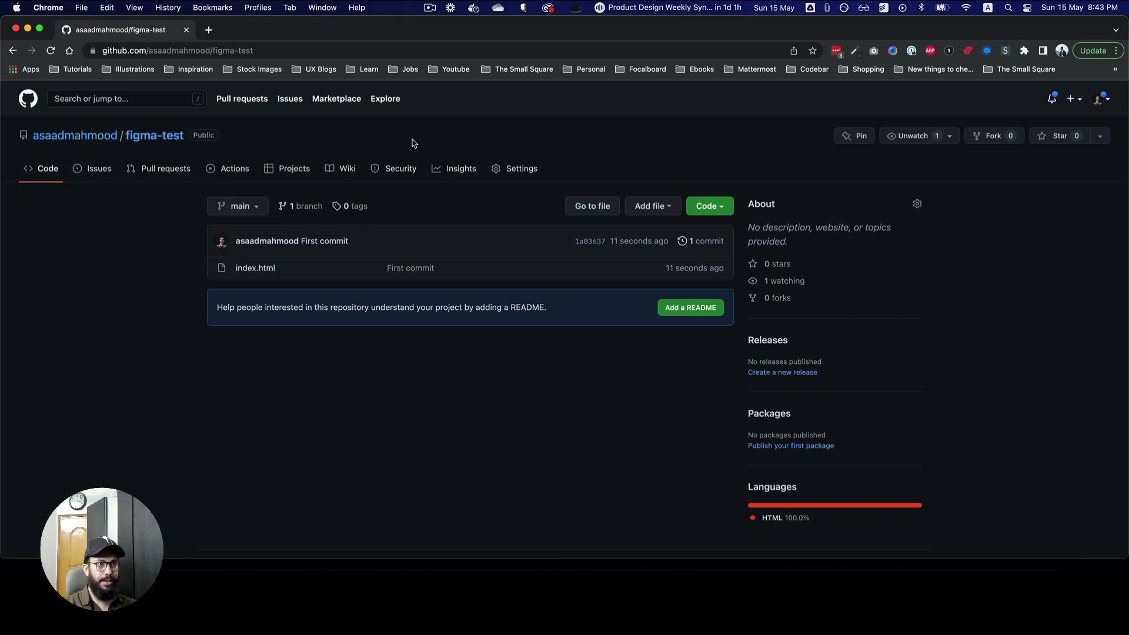
key(super+Tab)
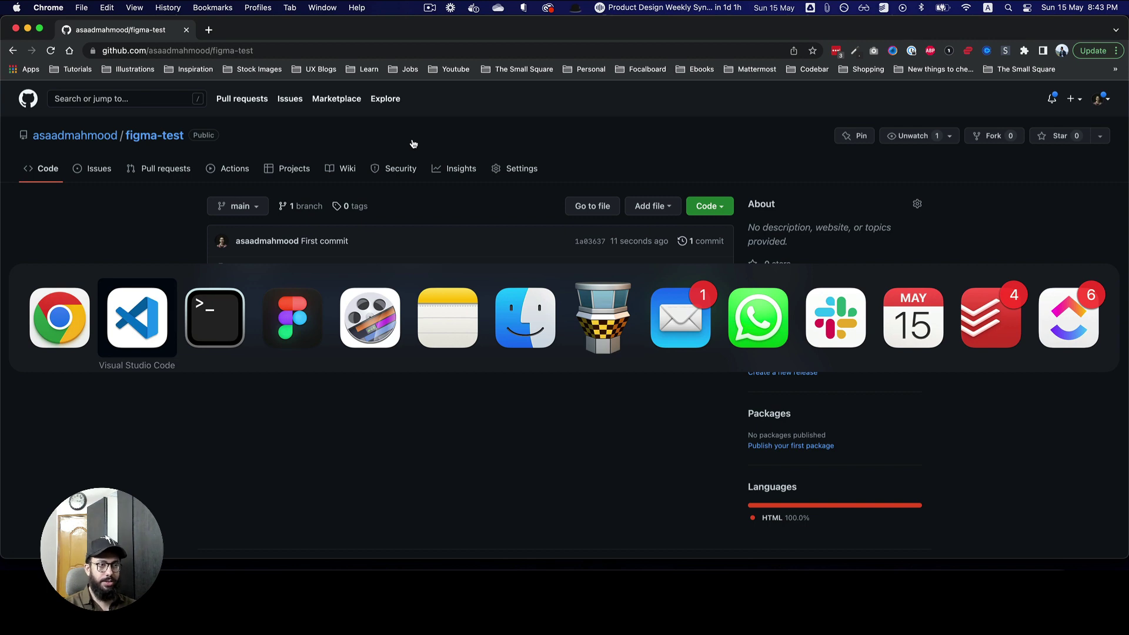
Paste the figma-test repository without stray spaces and set the default branch to main
click(313, 301)
key(super+v)
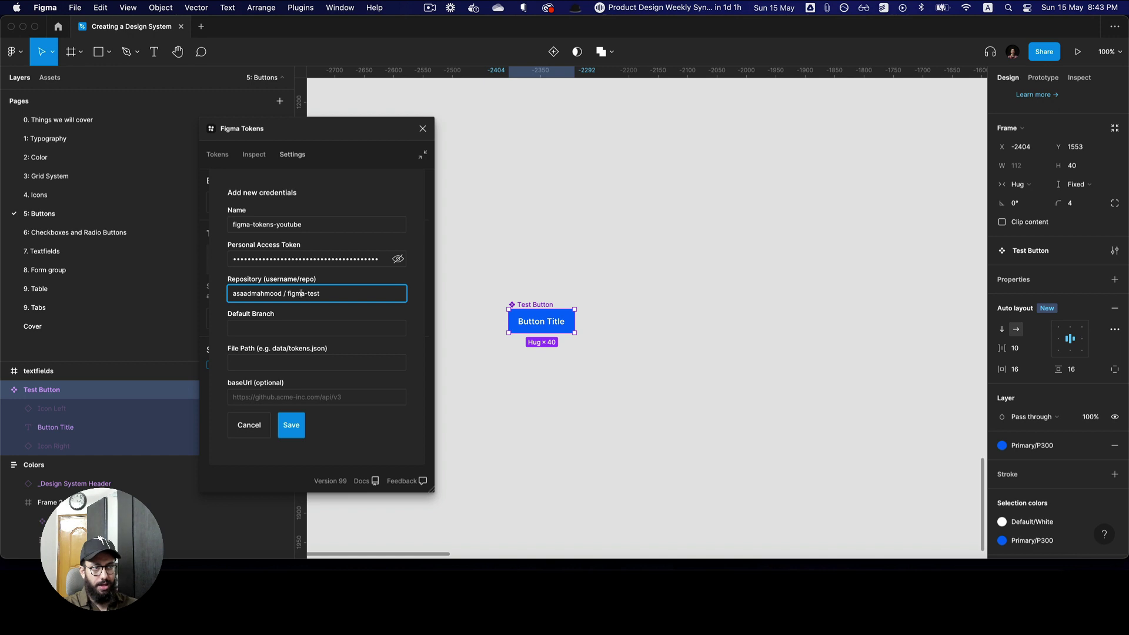
click(286, 293)
key(BackSpace)
key(BackSpace)
key(Tab)
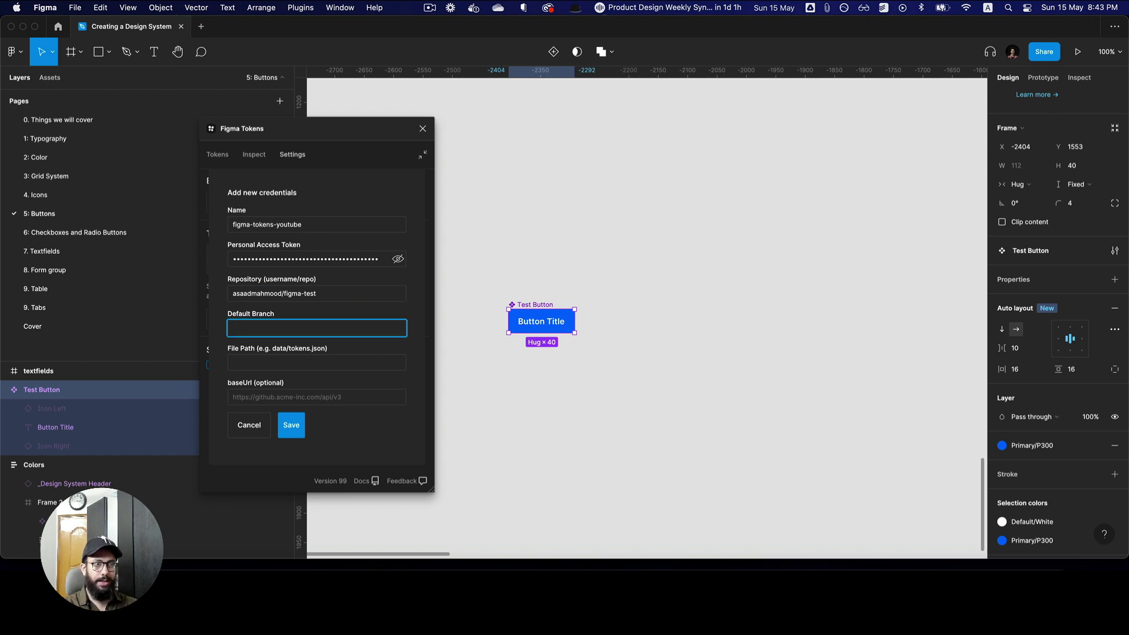
text(main)
key(Tab)
Set the file path to tokens/tokens.json and save the GitHub credentials
key(super+Tab)
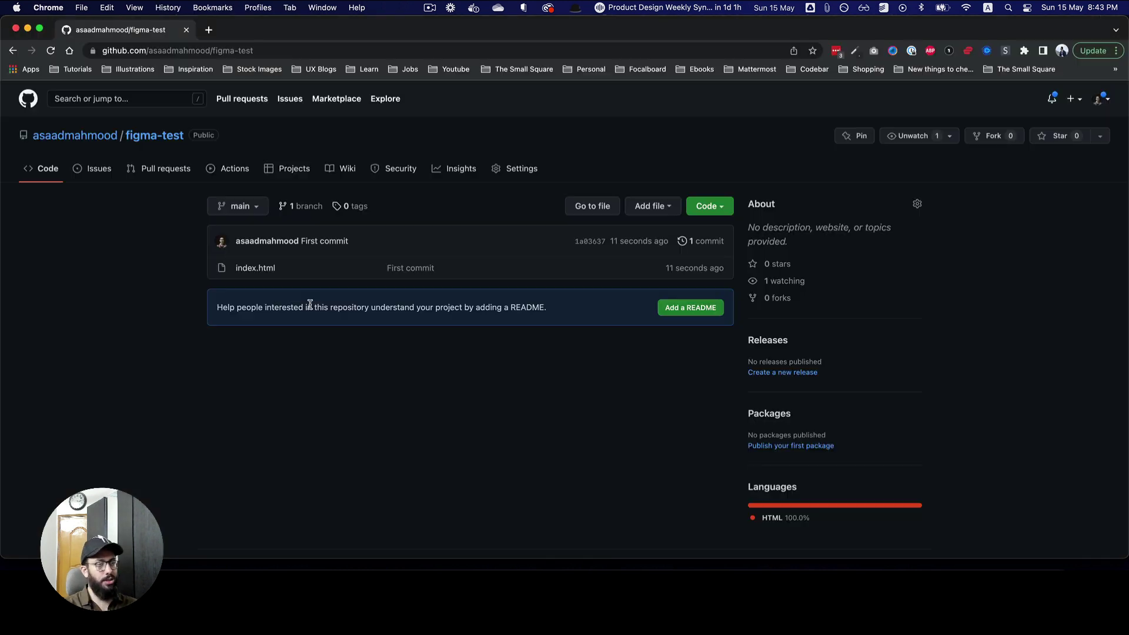
key(super+Tab)
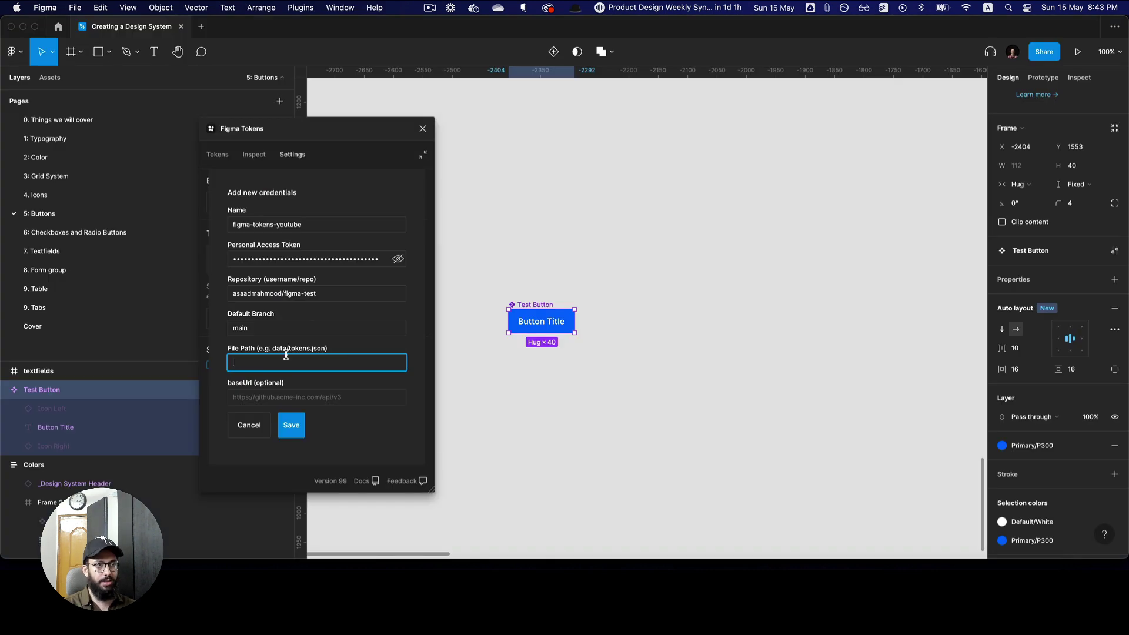
text(data)
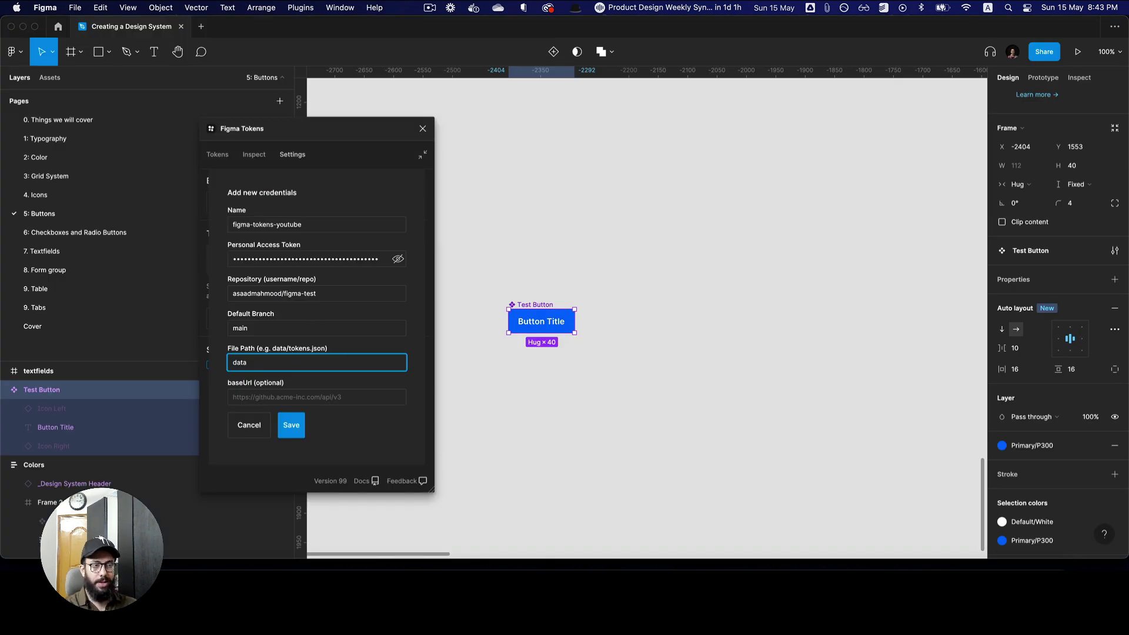
key(BackSpace)
key(BackSpace)
key(BackSpace)
key(BackSpace)
text(t)
key(BackSpace)
key(BackSpace)
key(BackSpace)
key(BackSpace)
key(BackSpace)
key(BackSpace)
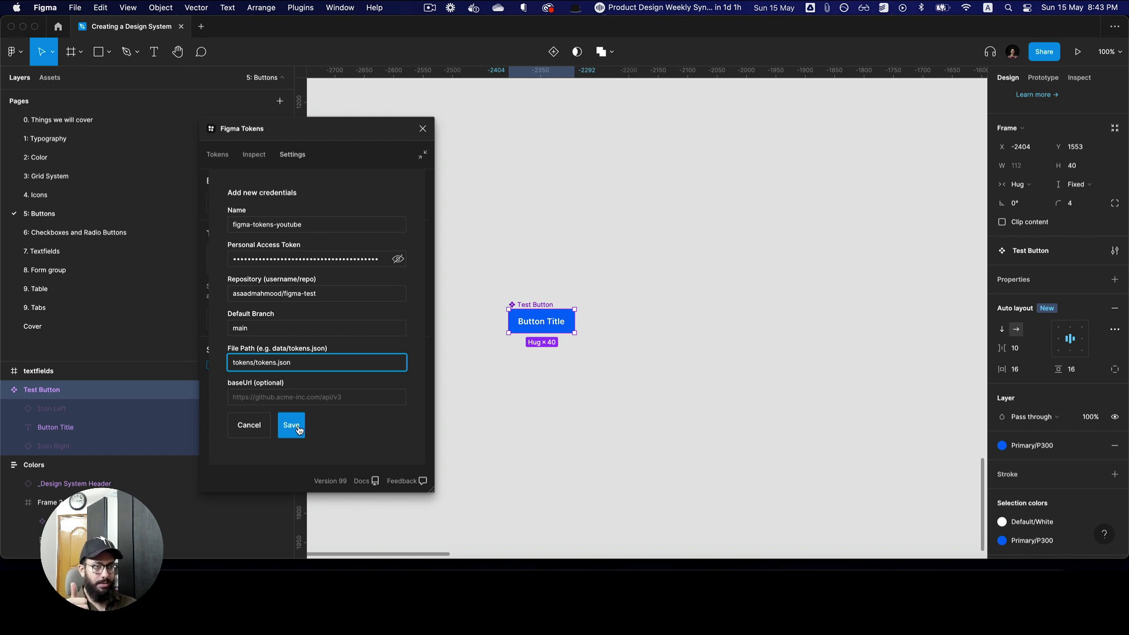
click(298, 430)
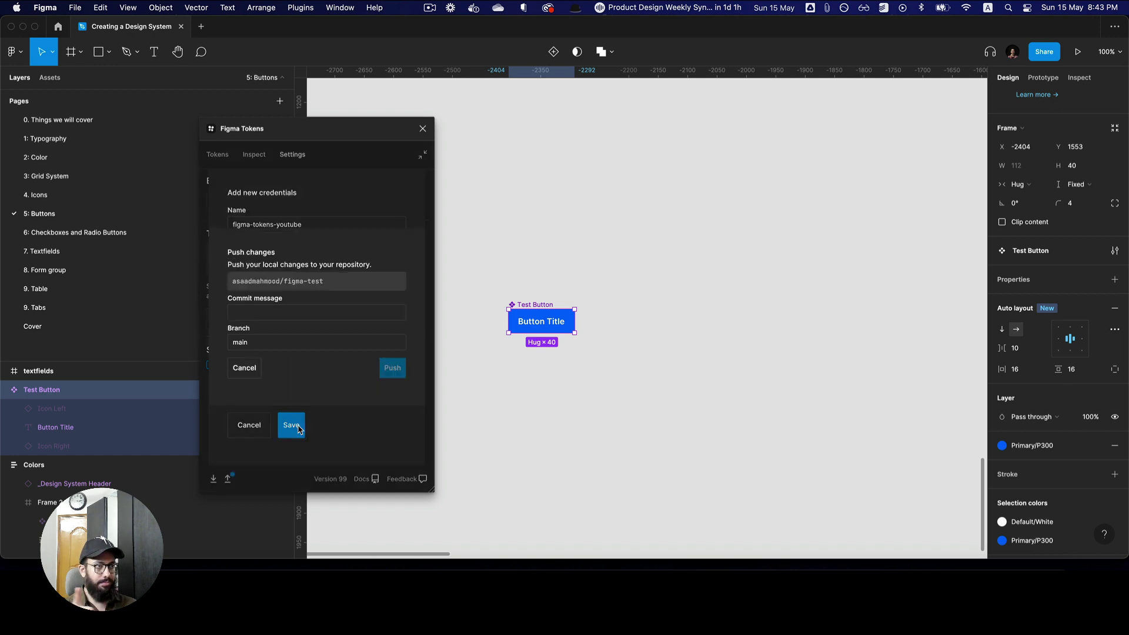
Push the tokens to the figma-test repo with a commit message and dismiss the All done! overlay
click(315, 312)
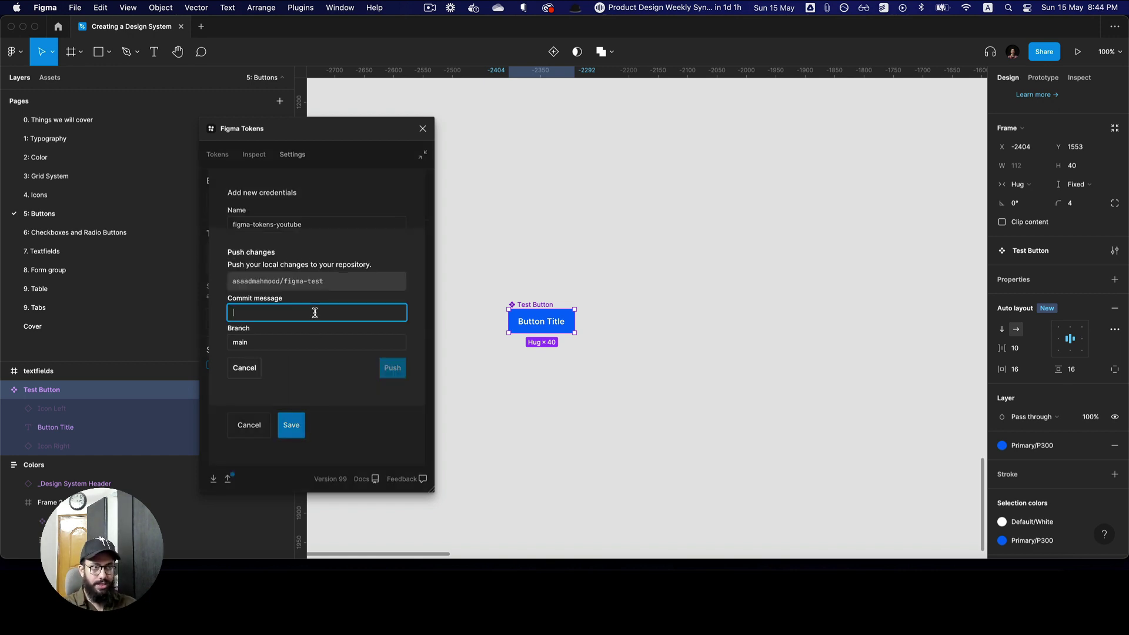
text(Pushing tokens)
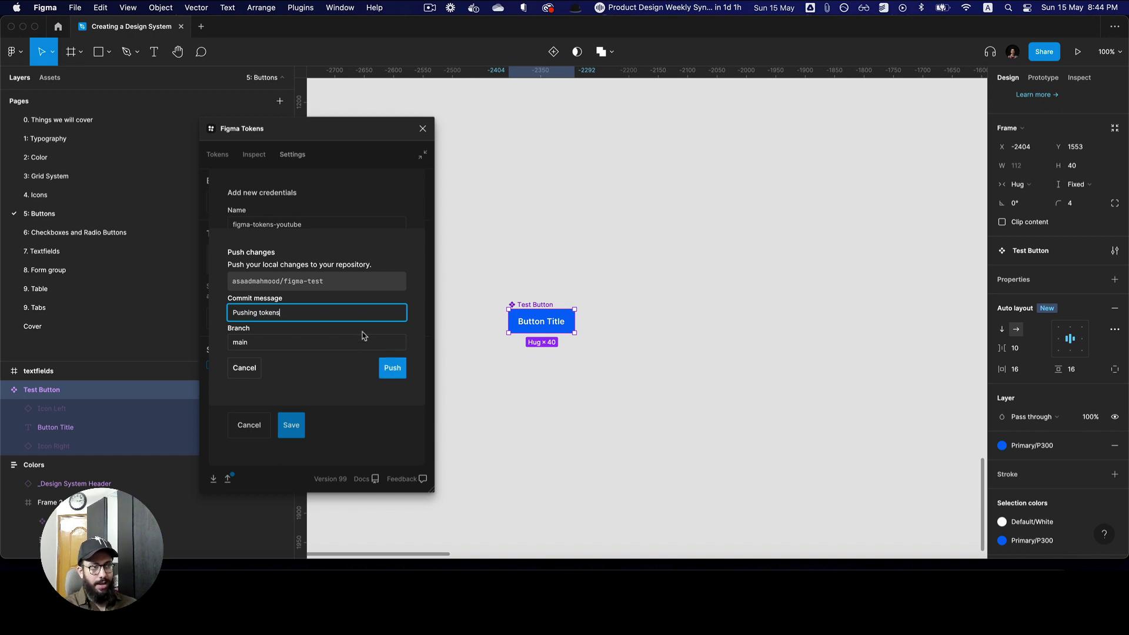
click(391, 368)
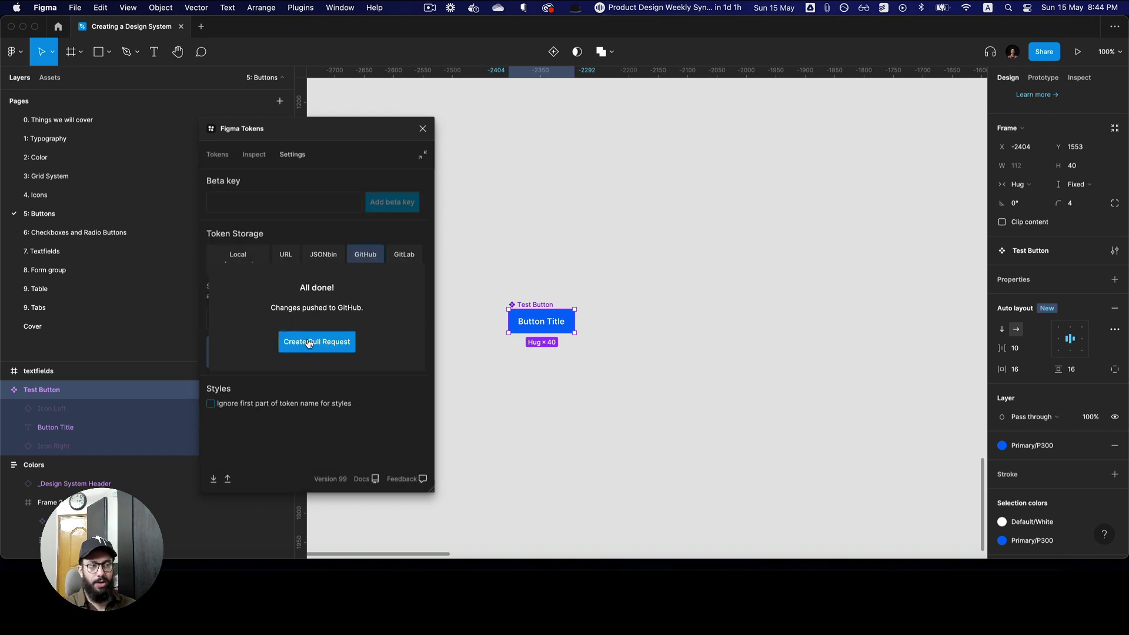
click(410, 401)
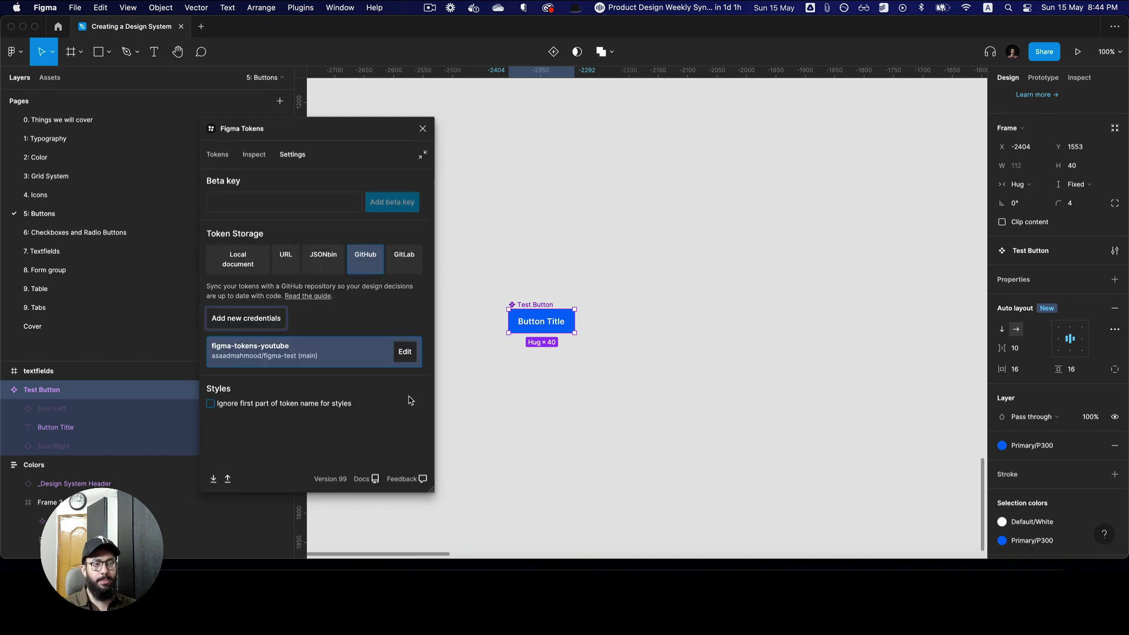
click(365, 562)
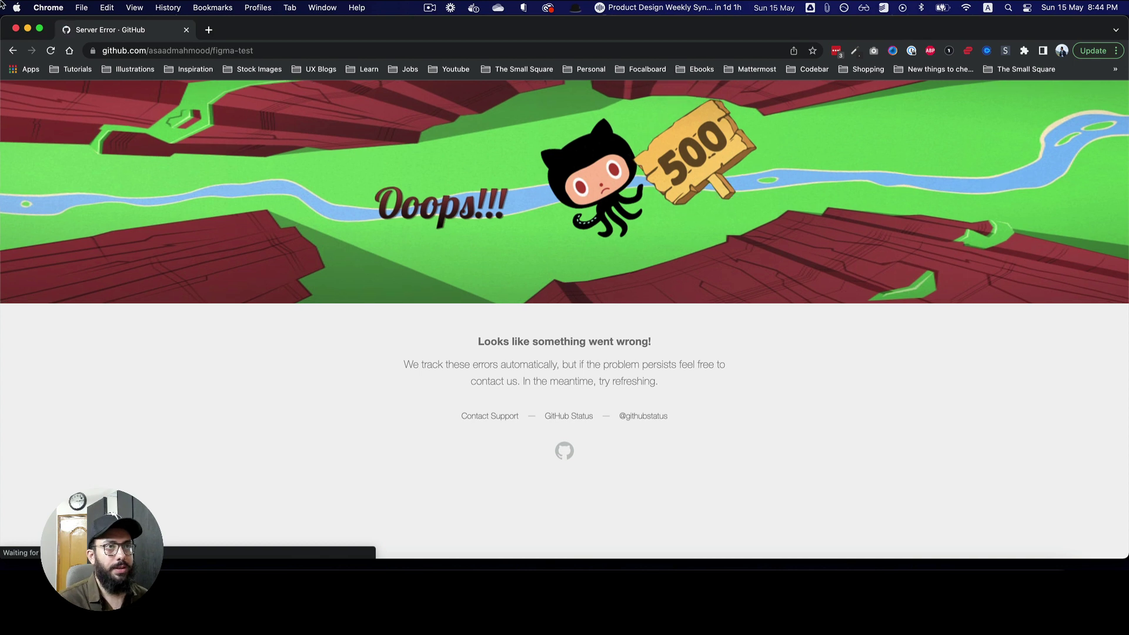
Reload figma-test after the 500 error and confirm the Pushing tokens commit added tokens/tokens.json
key(super+r)
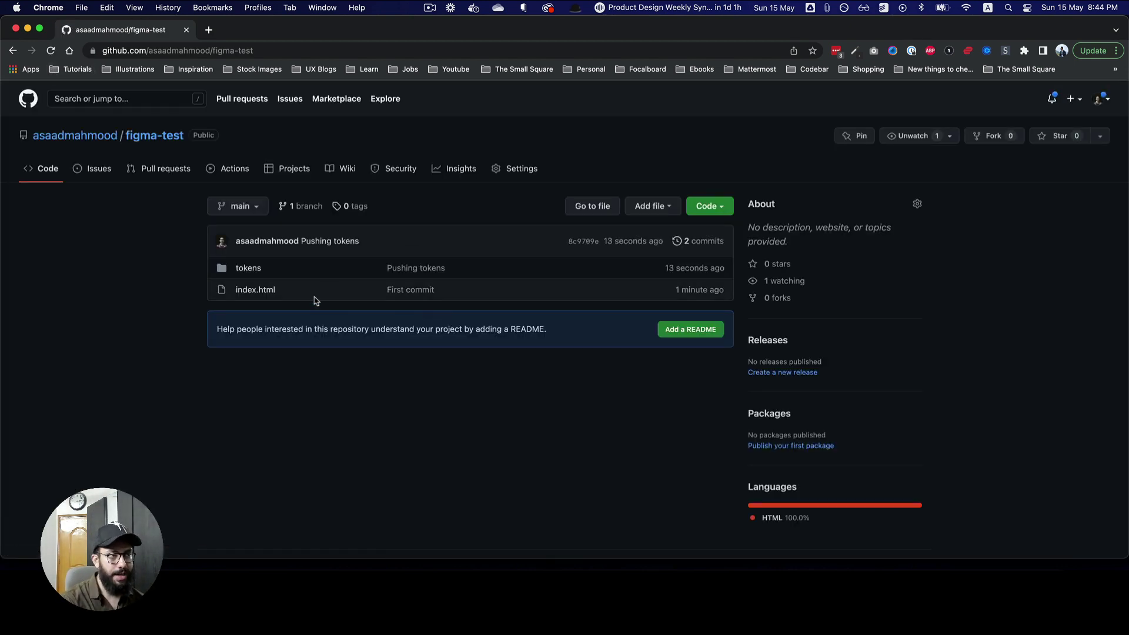
drag(362, 241, 273, 241)
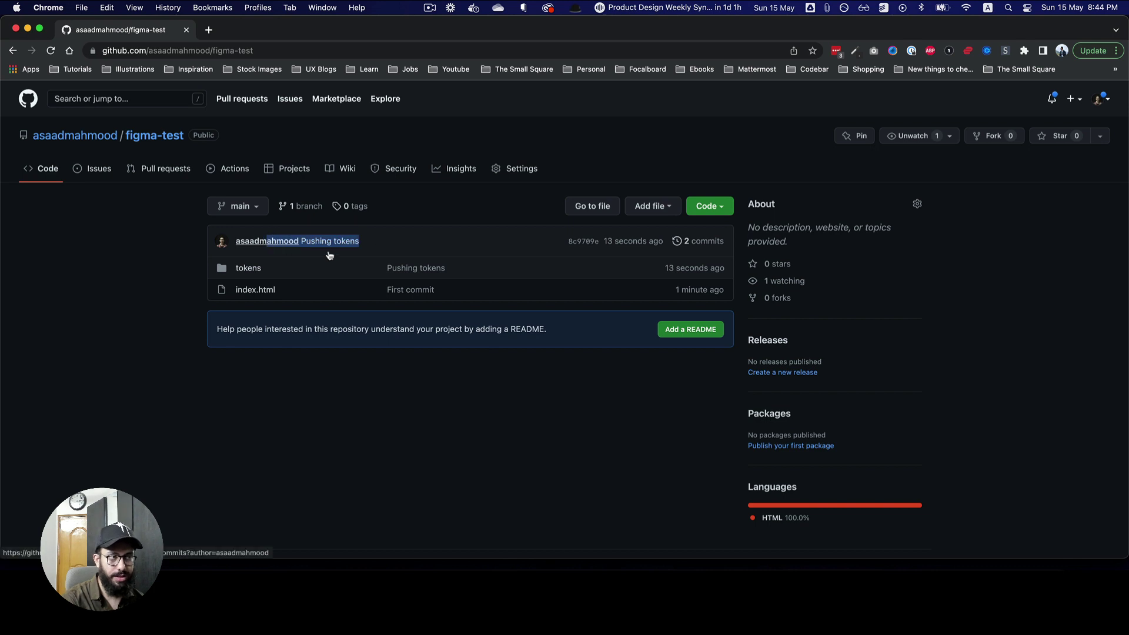
click(247, 268)
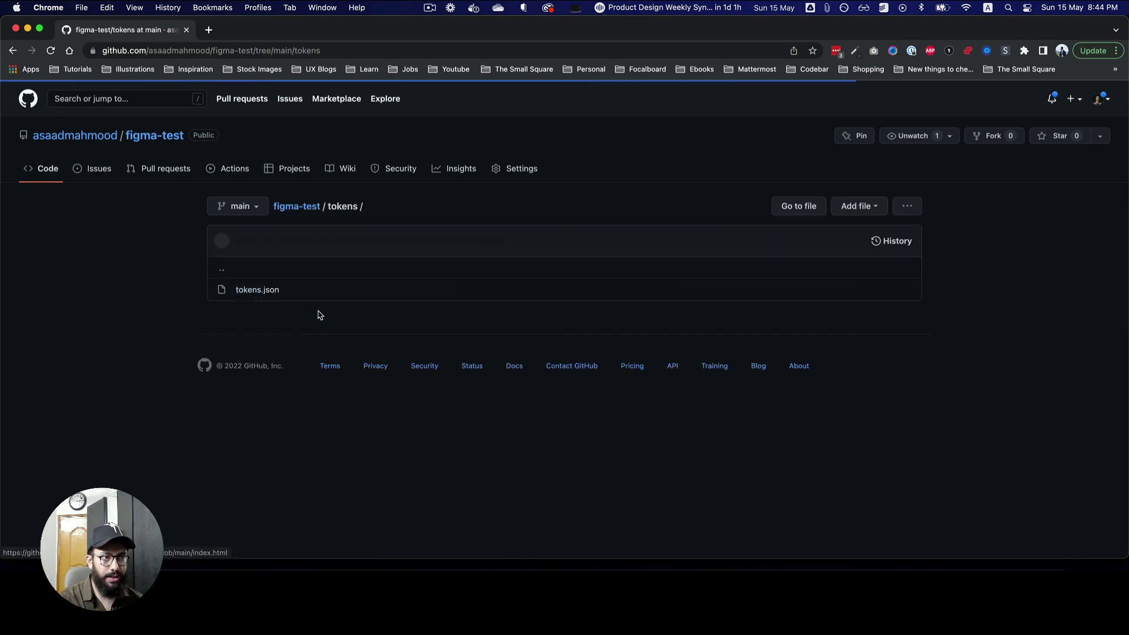
click(13, 50)
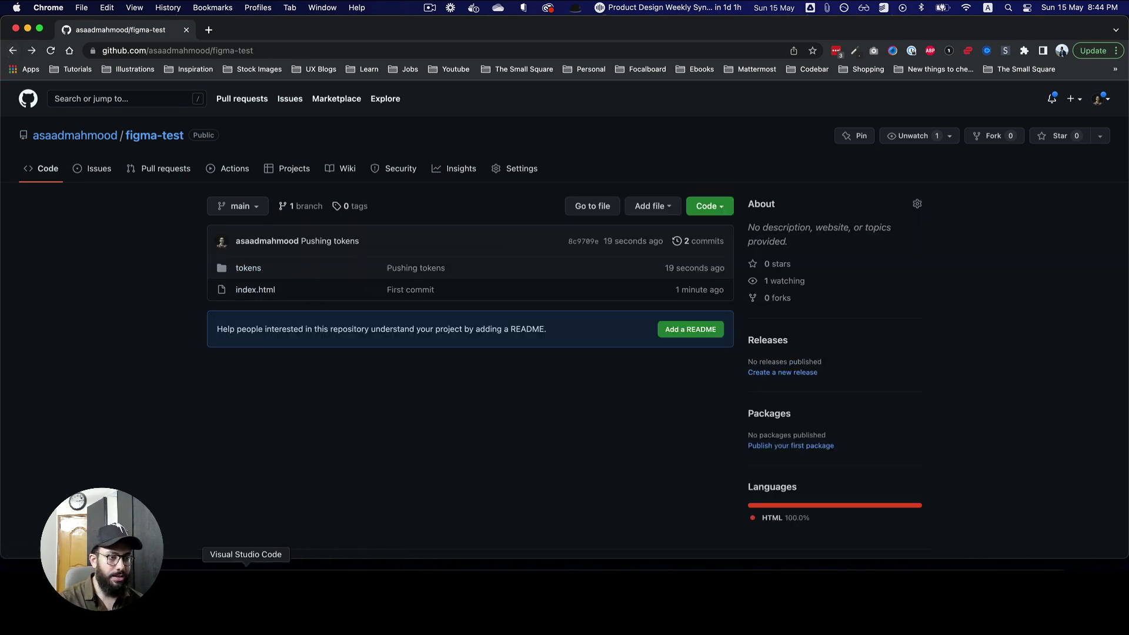
Run git pull origin main in the VS Code terminal, correcting the mistyped branch name
click(246, 585)
text(git)
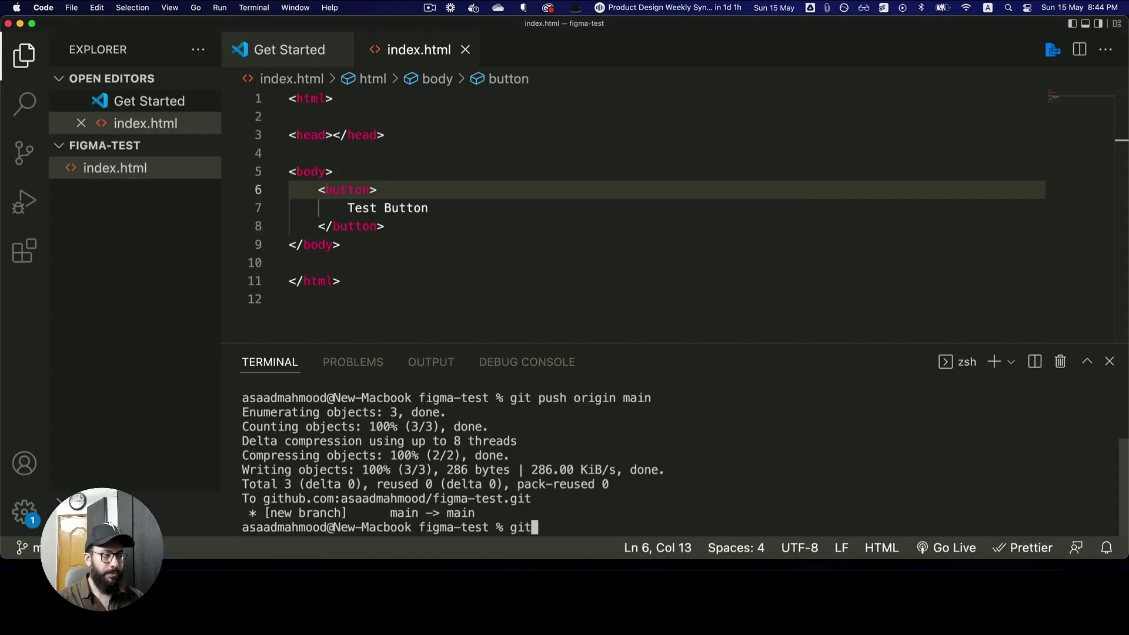
text( pull origin mai)
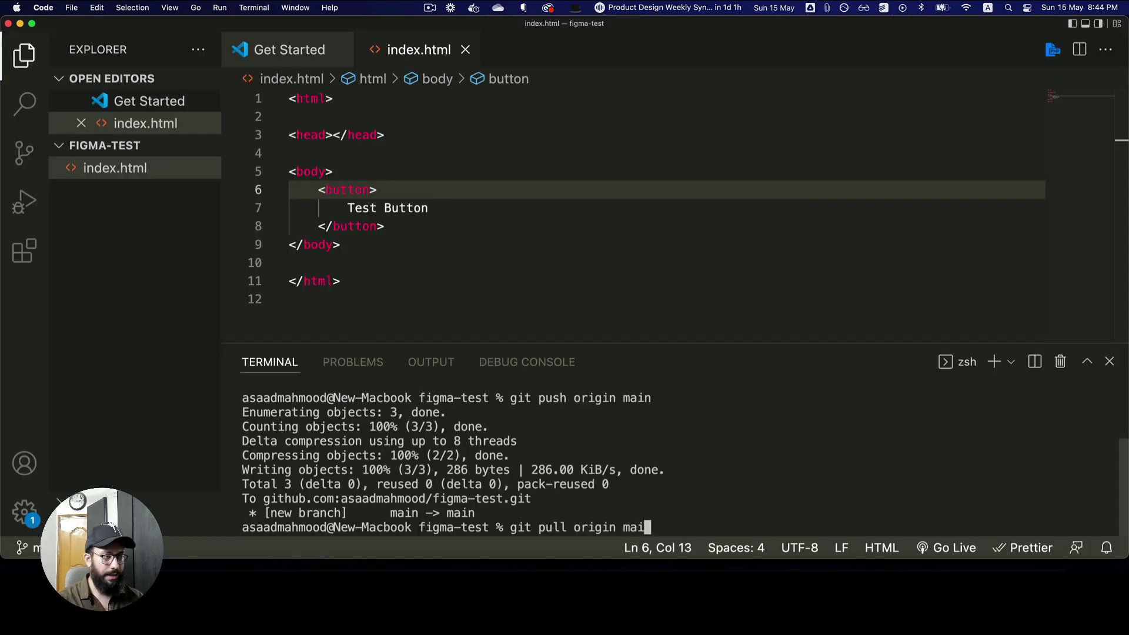
key(Return)
key(ctrl+c)
key(Up)
text(n)
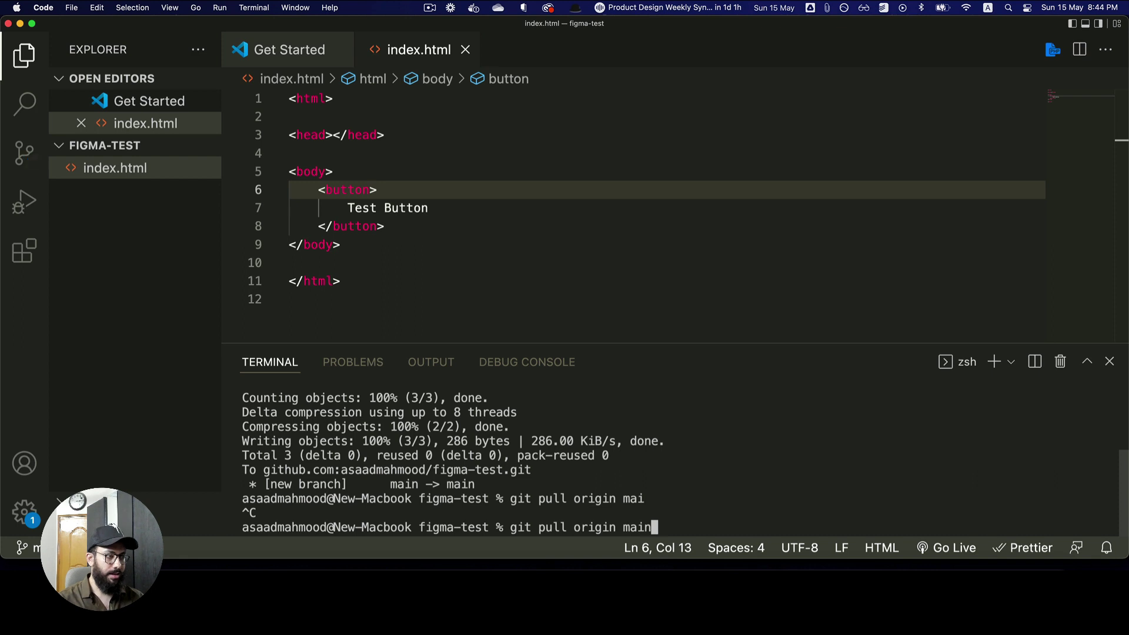
key(Return)
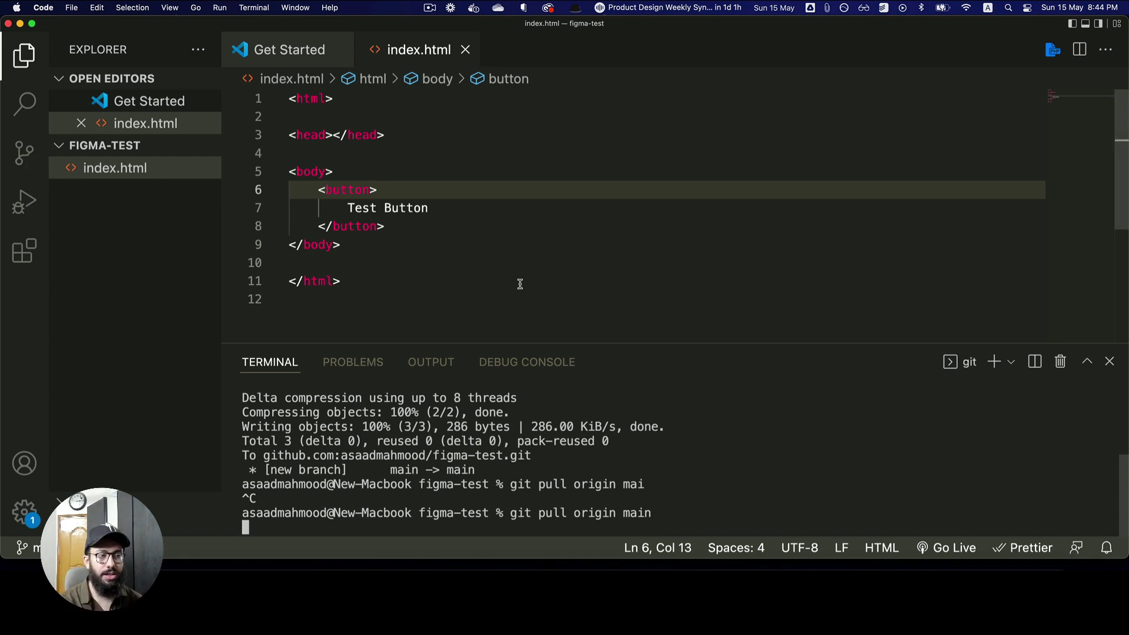
Open the pulled tokens/tokens.json, check the Body colour token, then close it
click(517, 265)
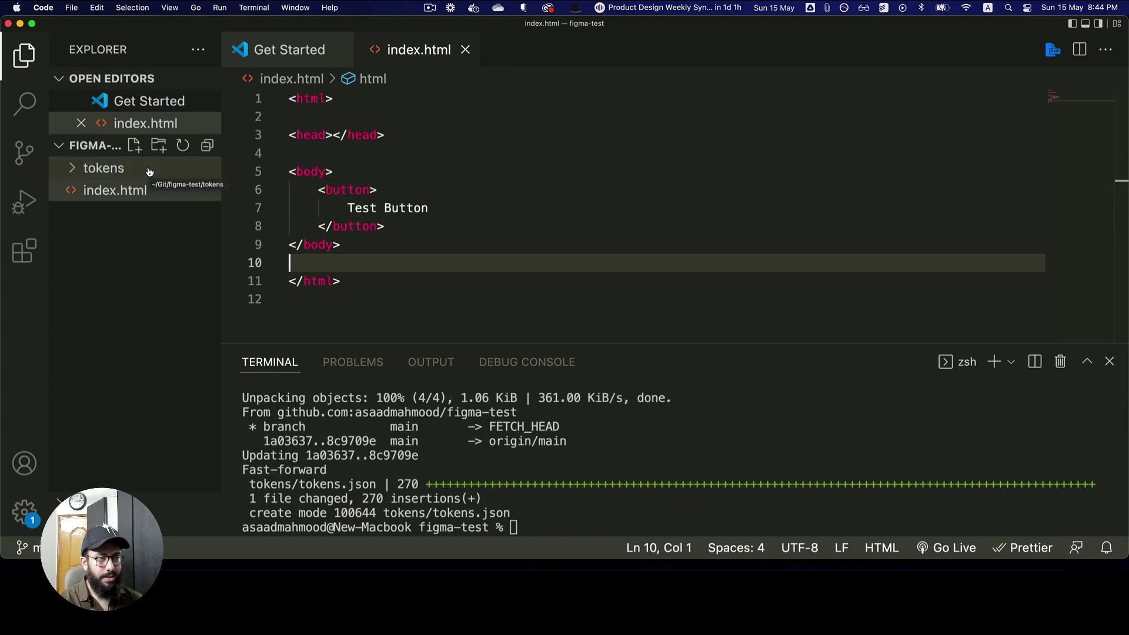
click(142, 177)
click(145, 189)
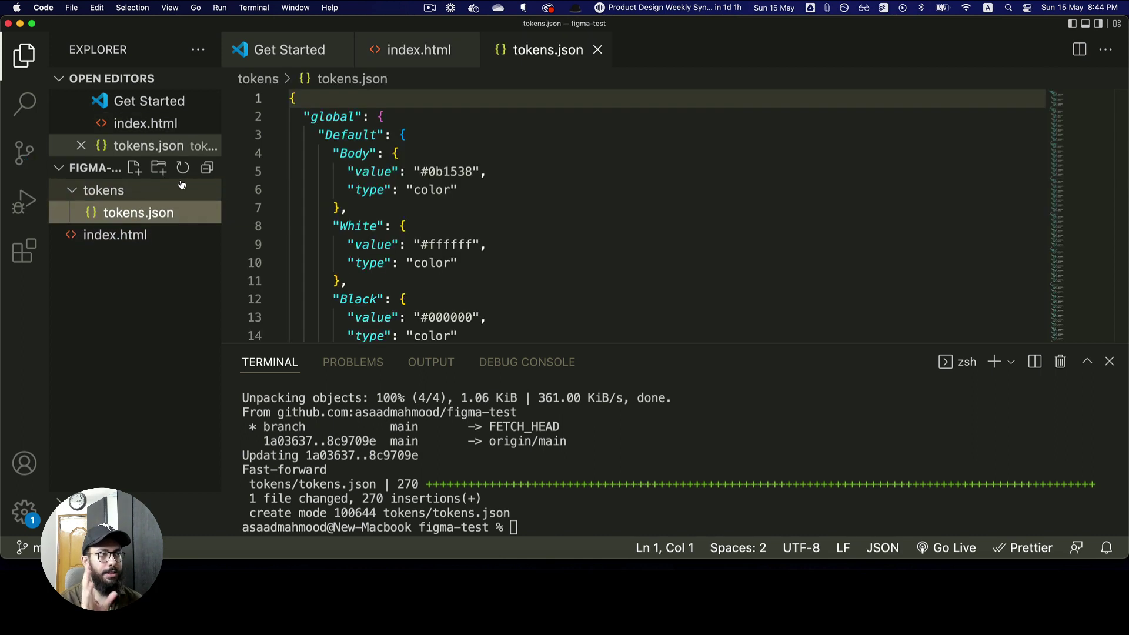
click(660, 175)
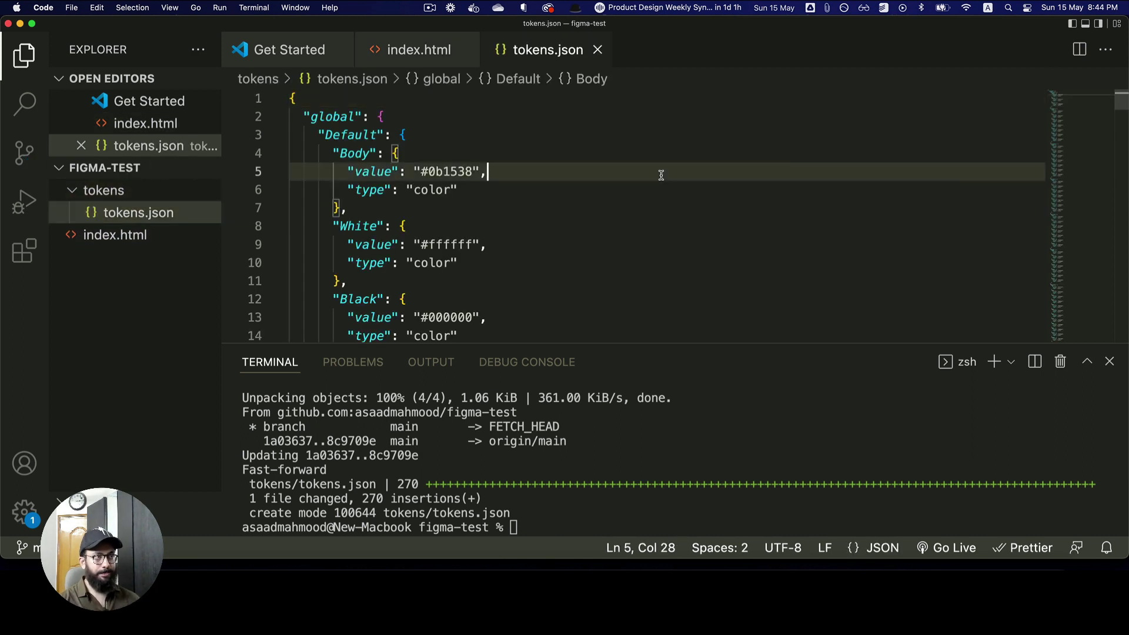
key(super+w)
click(398, 152)
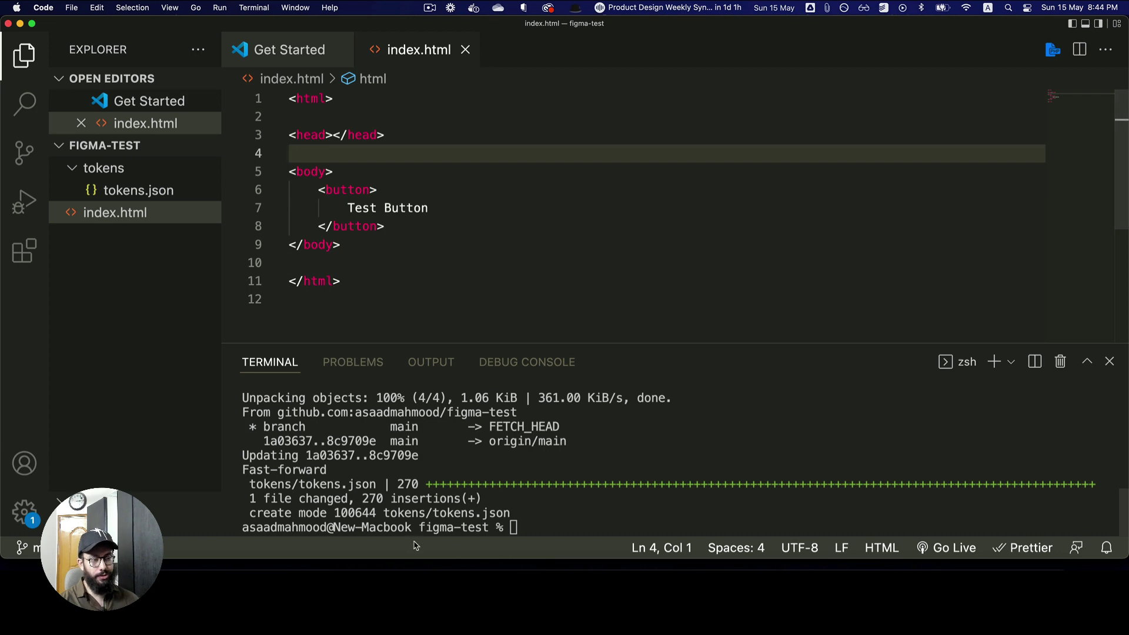
Open amzn.github.io/style-dictionary in a new Chrome tab from the 'style di' suggestion
click(358, 582)
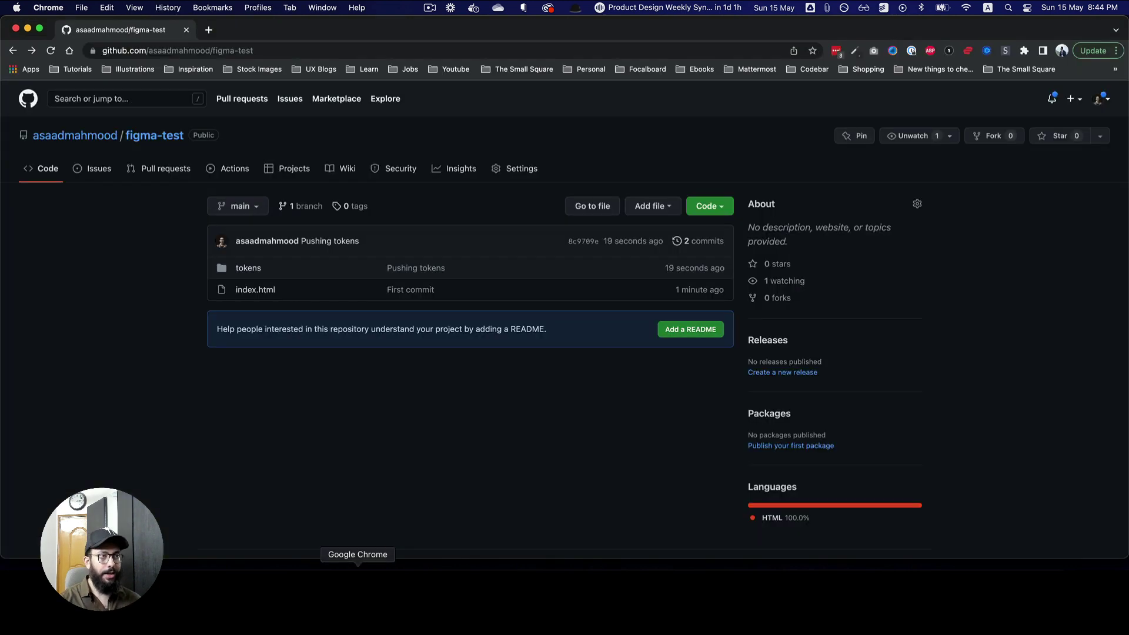
key(super+t)
text(style)
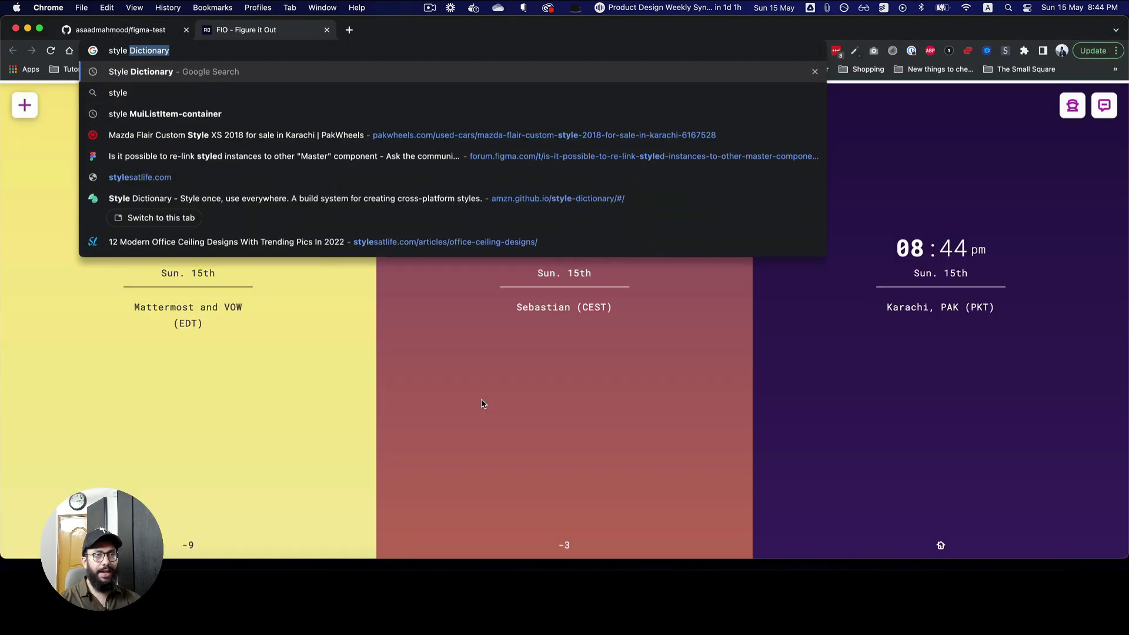
text( di)
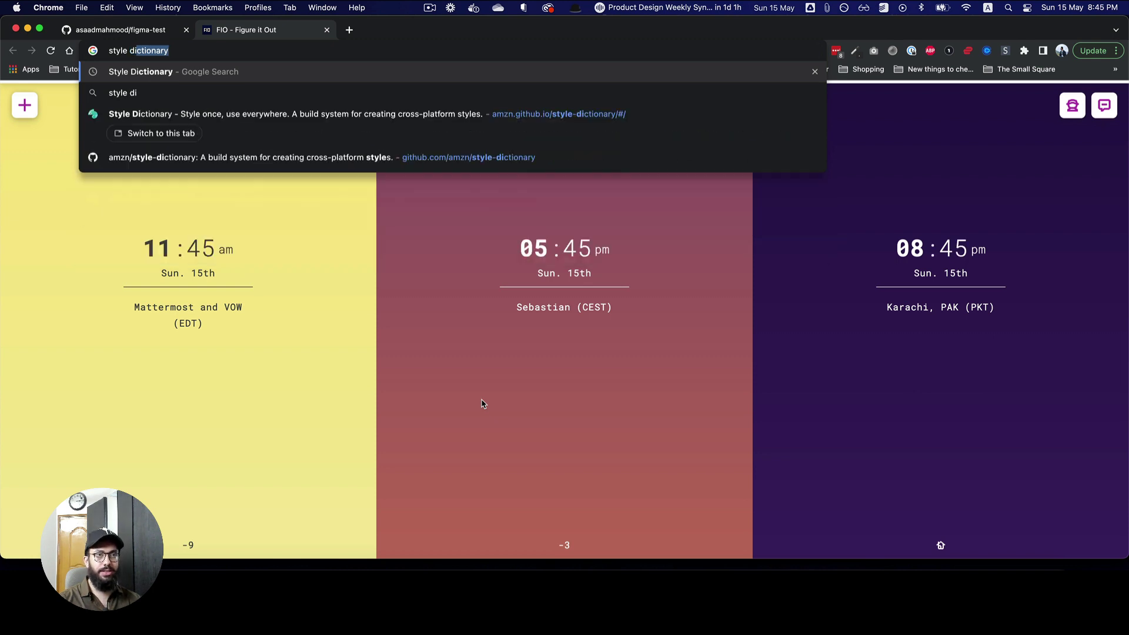
click(219, 117)
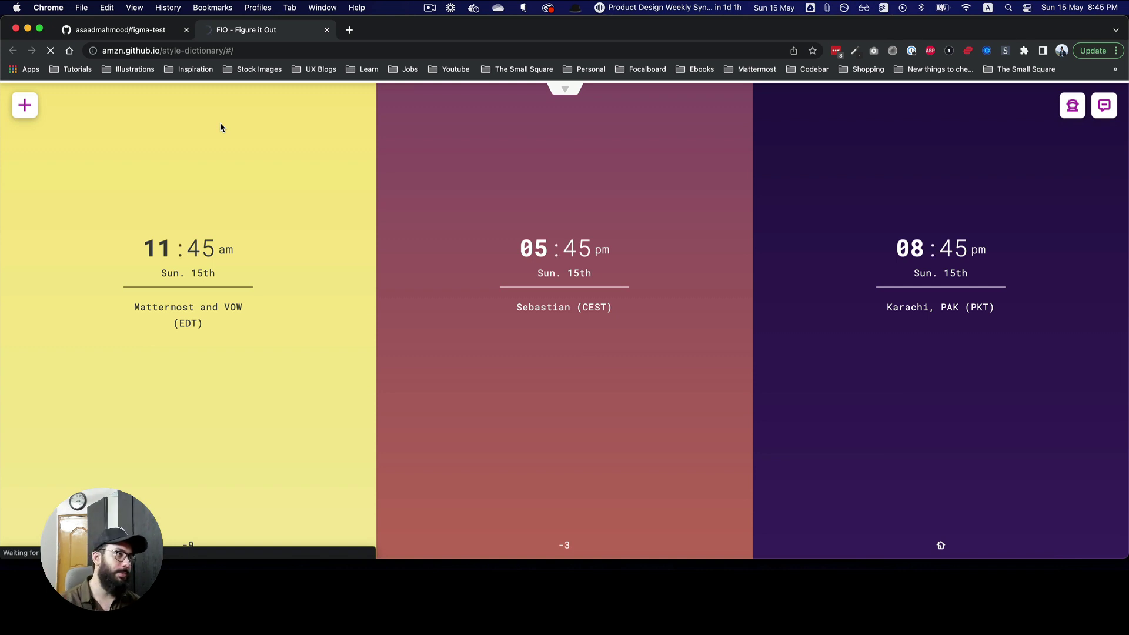
click(965, 9)
click(964, 8)
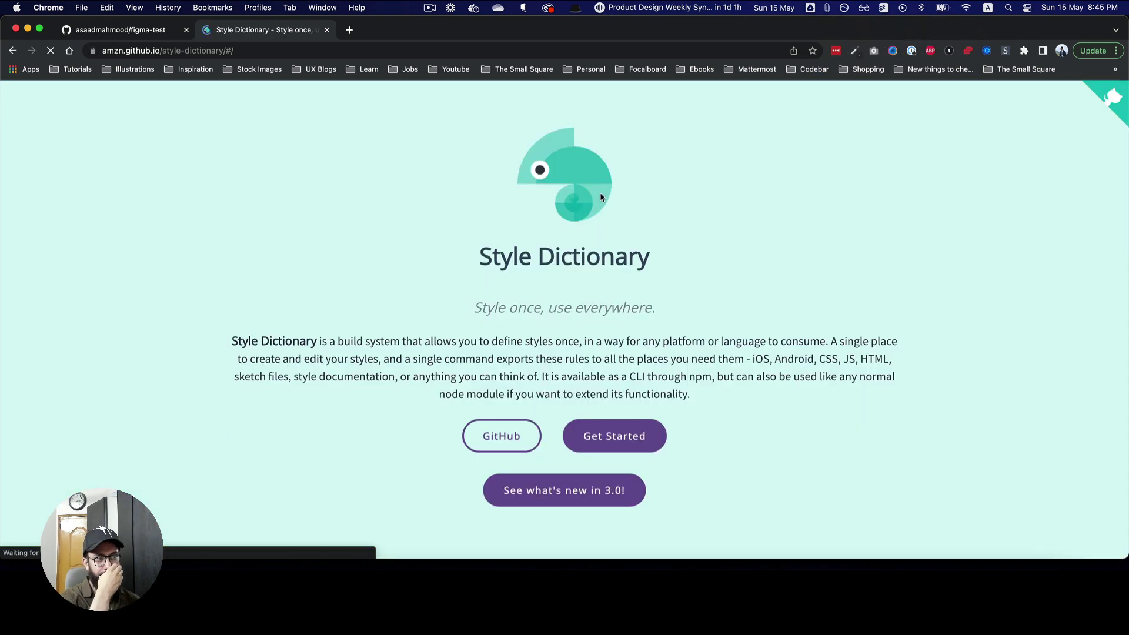
Go to the Style Dictionary Getting Started docs and open the Quick Start page
click(604, 424)
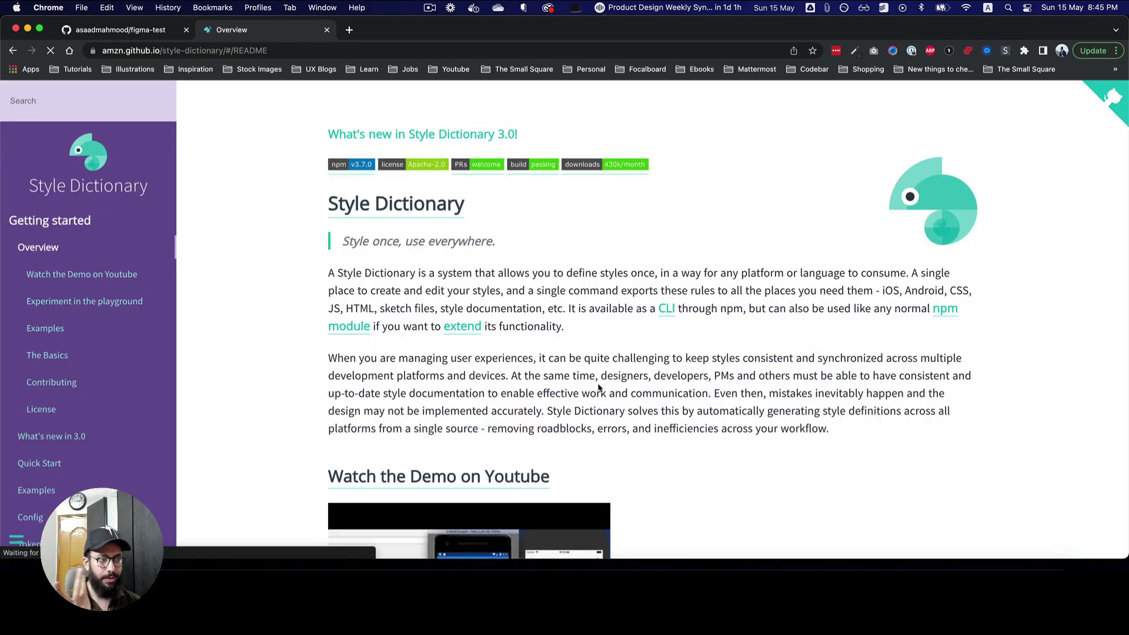
scroll(329, 376, down, 1)
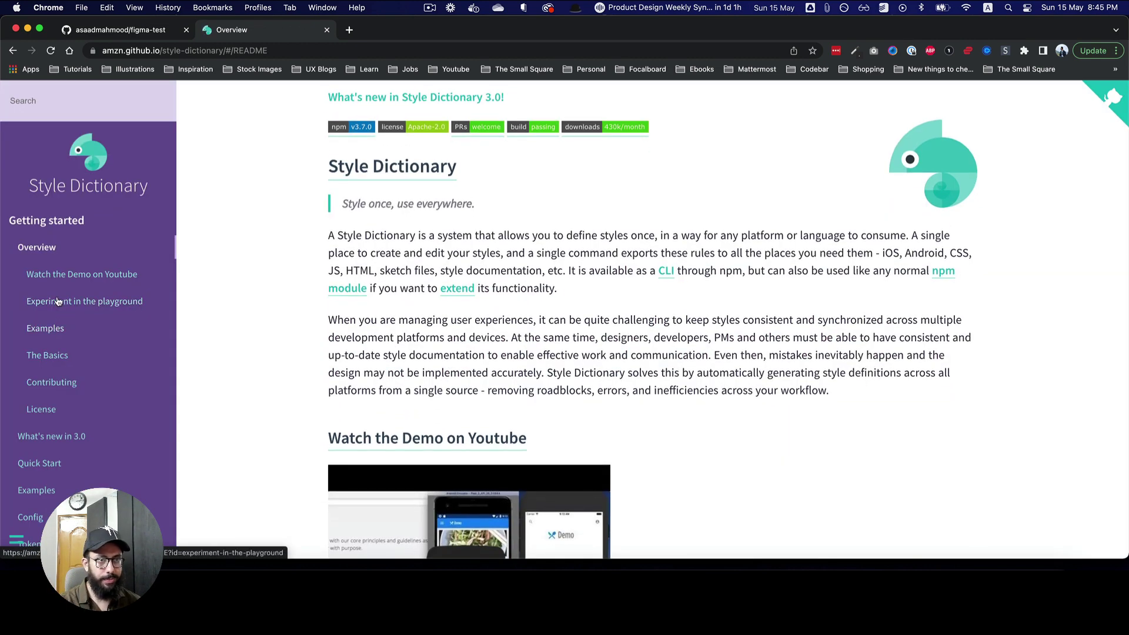
scroll(50, 382, down, 2)
click(47, 391)
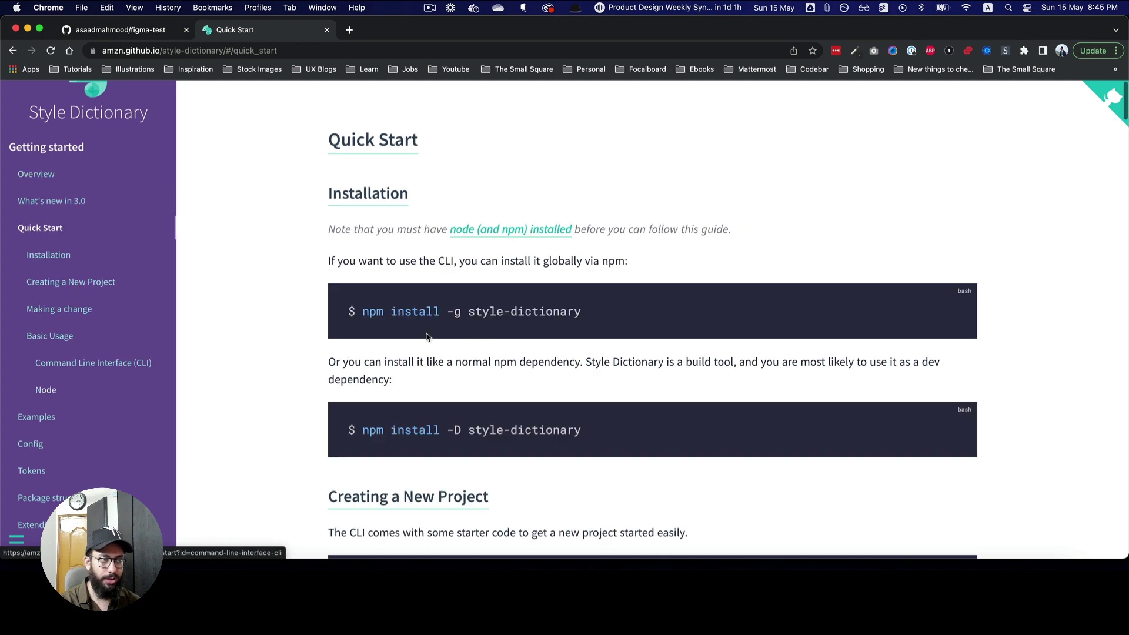
Review the global npm install and style-dictionary init basic commands
drag(581, 311, 334, 310)
scroll(500, 313, down, 10)
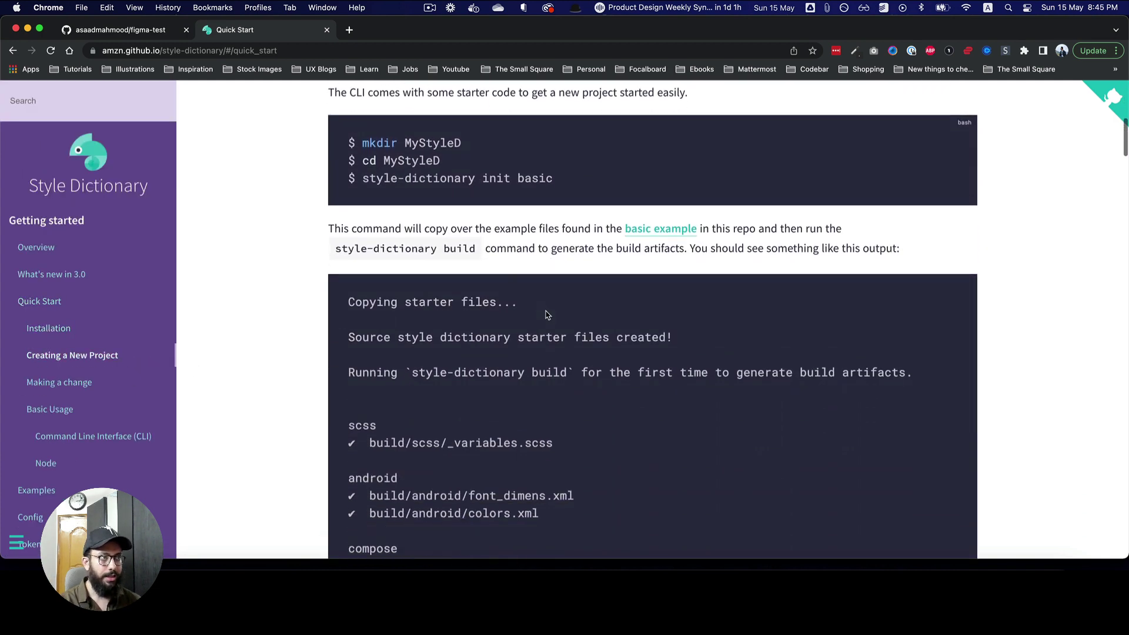
scroll(547, 315, up, 4)
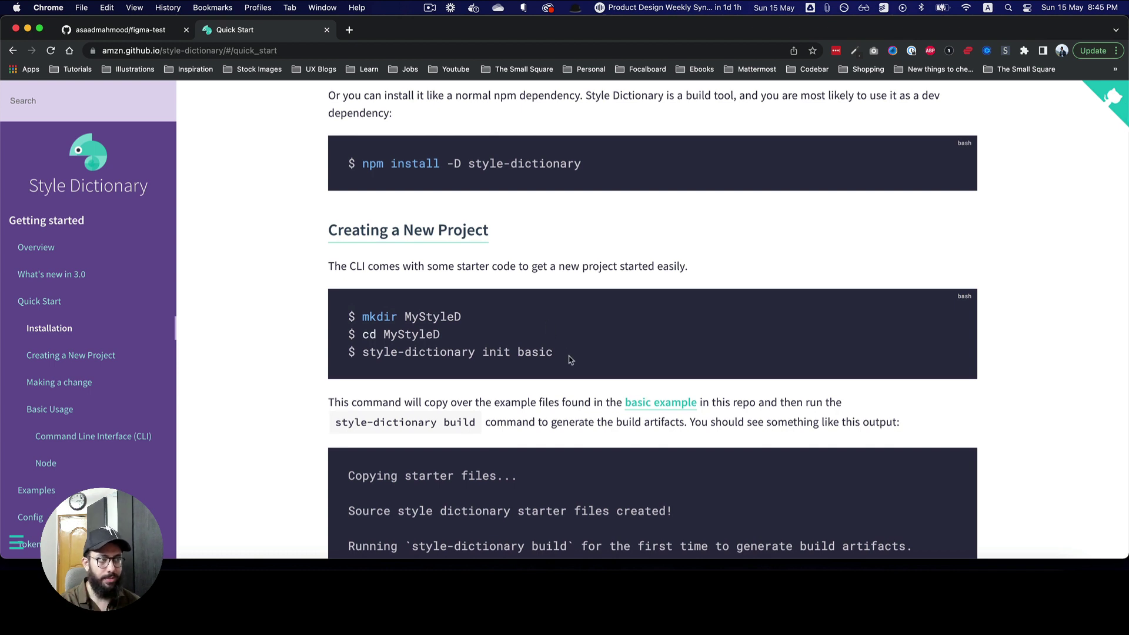
drag(554, 352, 369, 349)
Read through the example project's Android and Compose build output in Creating a New Project
scroll(368, 349, down, 8)
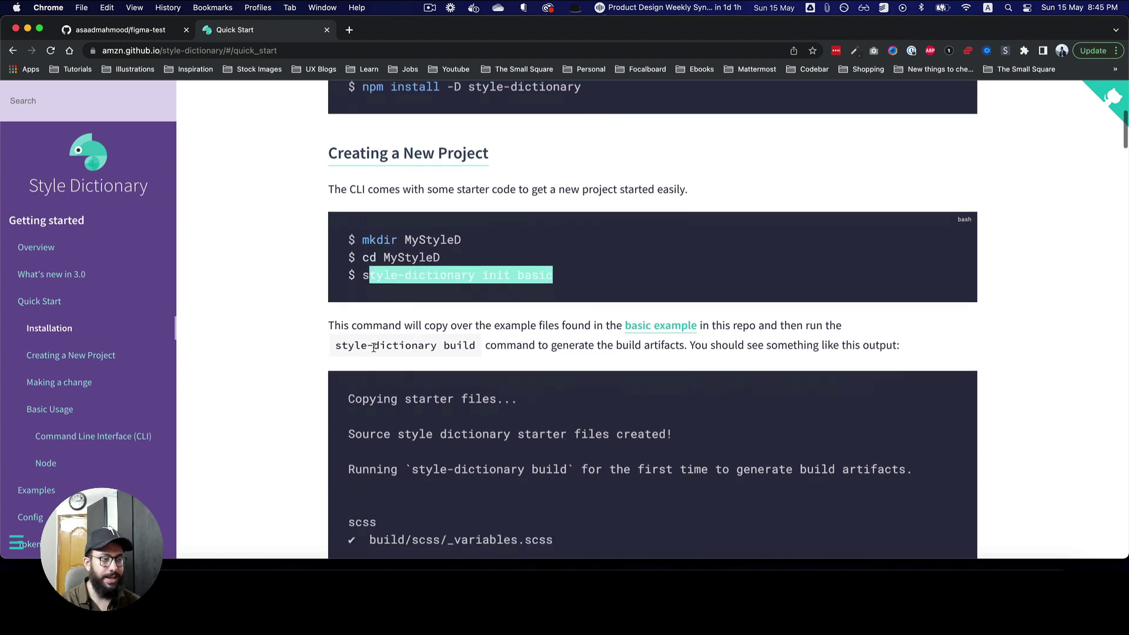
drag(365, 297, 480, 342)
click(479, 343)
drag(350, 260, 423, 263)
drag(349, 328, 462, 330)
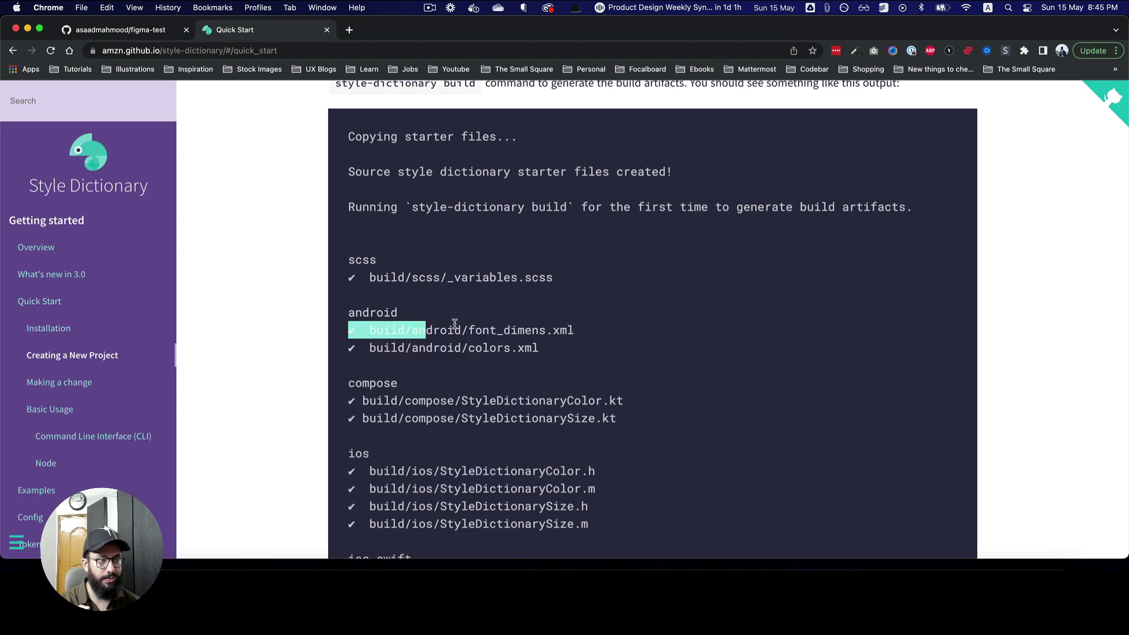
scroll(445, 329, down, 5)
scroll(445, 329, down, 15)
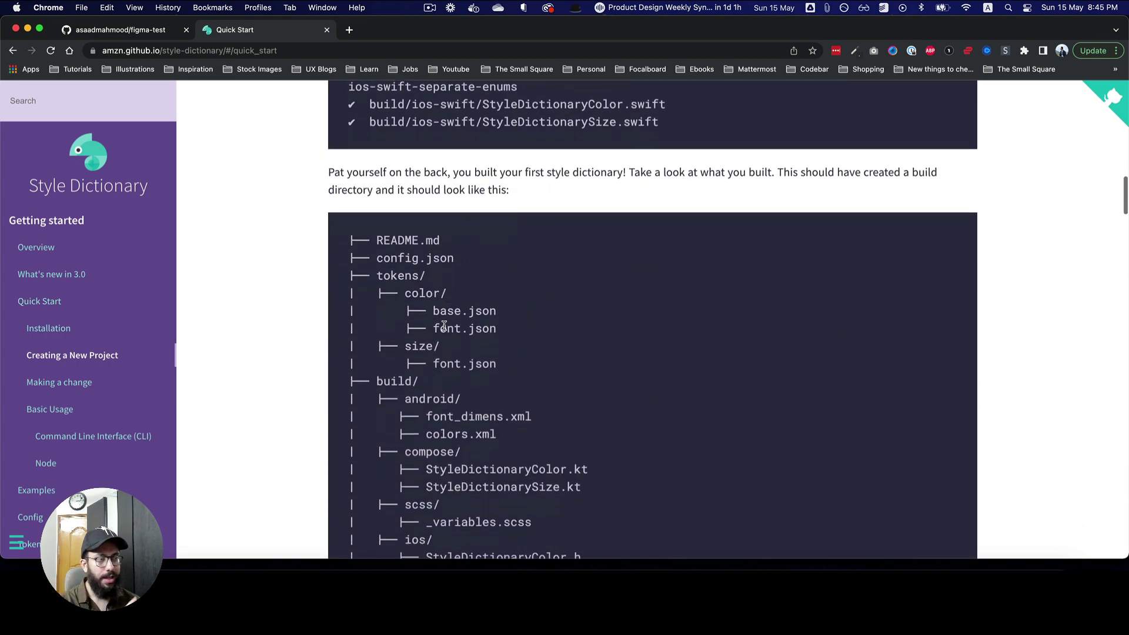
scroll(444, 326, down, 15)
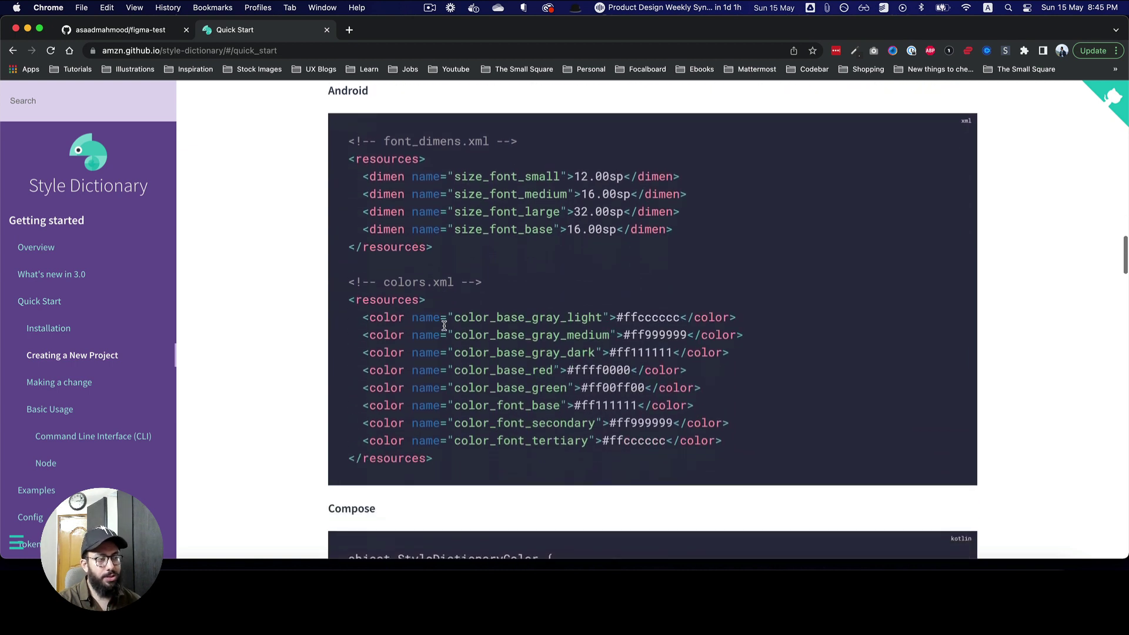
scroll(444, 326, down, 3)
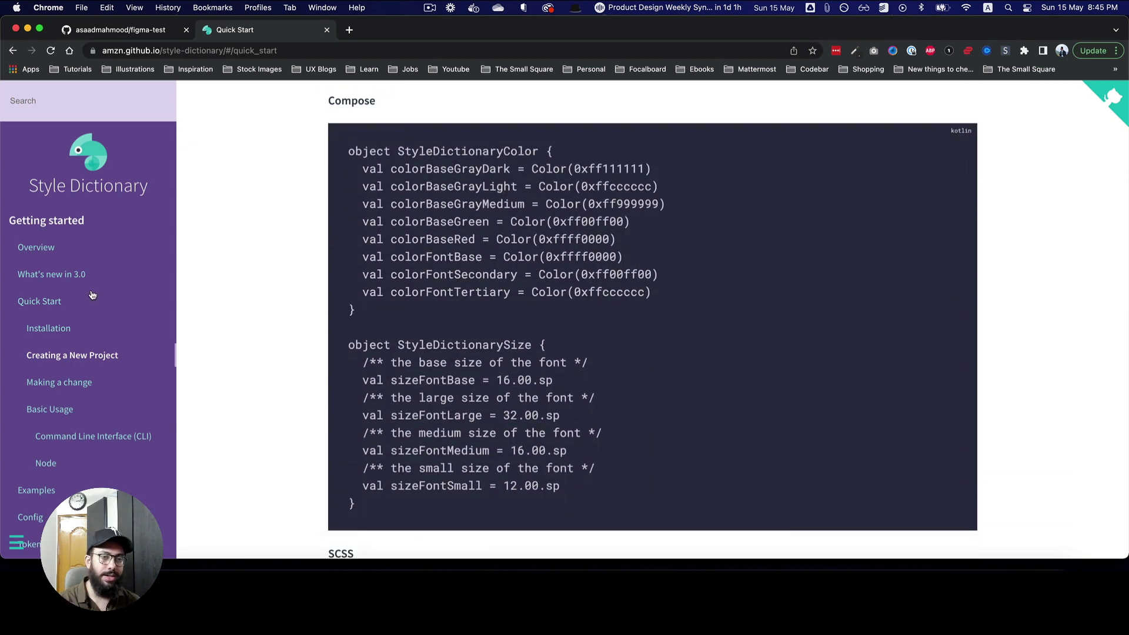